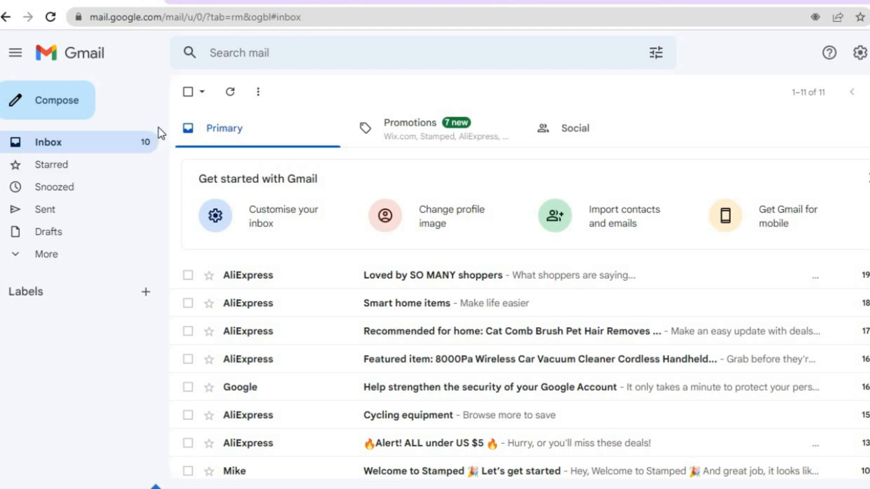
{"action": "left_click", "coordinate": [68, 109]}
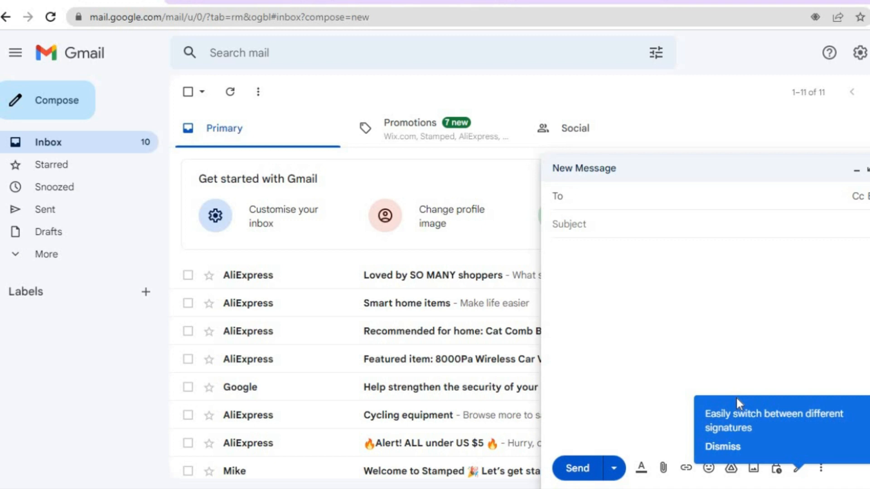
{"action": "left_click", "coordinate": [661, 378]}
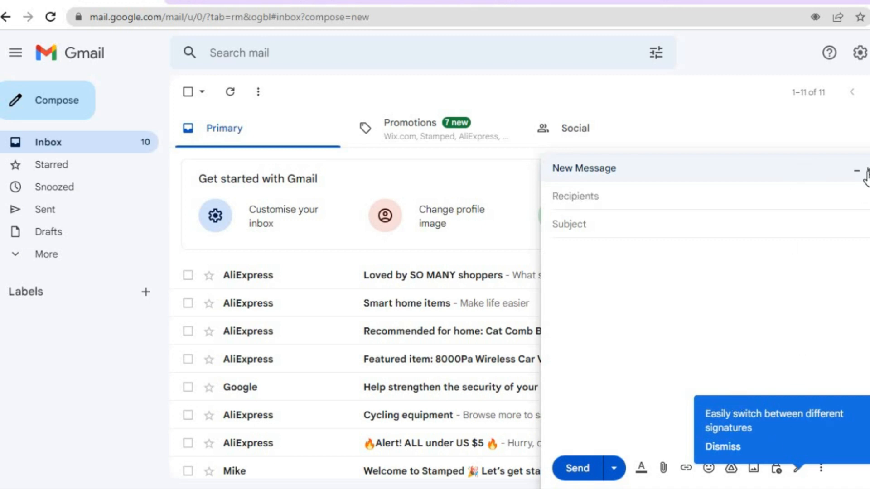
{"action": "left_click", "coordinate": [868, 172]}
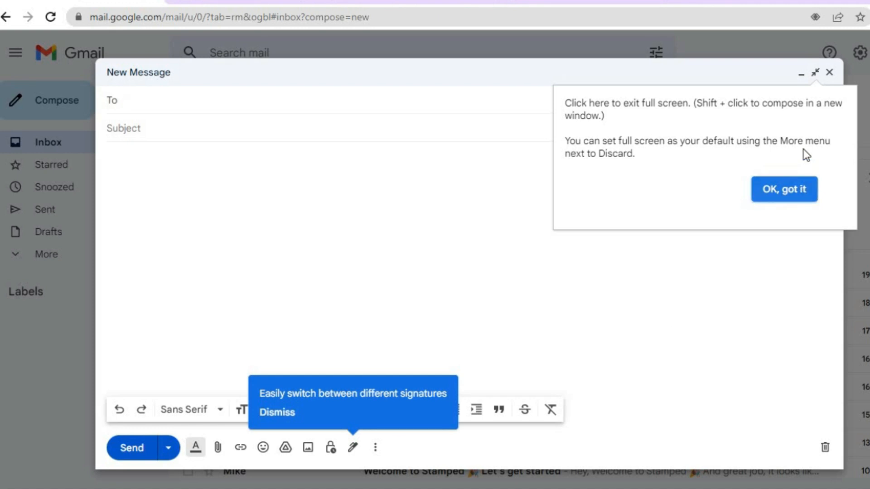
{"action": "left_click", "coordinate": [829, 74]}
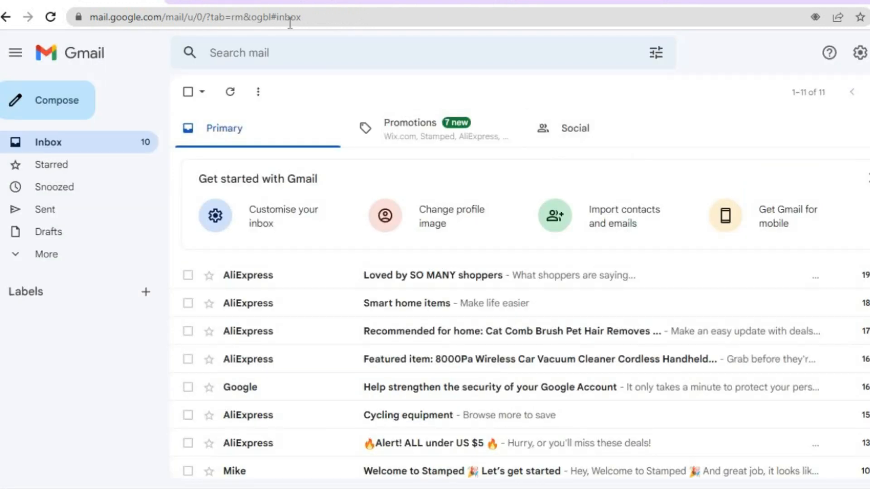
Switch to the Chrome Web Store and search its extensions for "gmail email templates"
{"action": "left_click", "coordinate": [260, 3]}
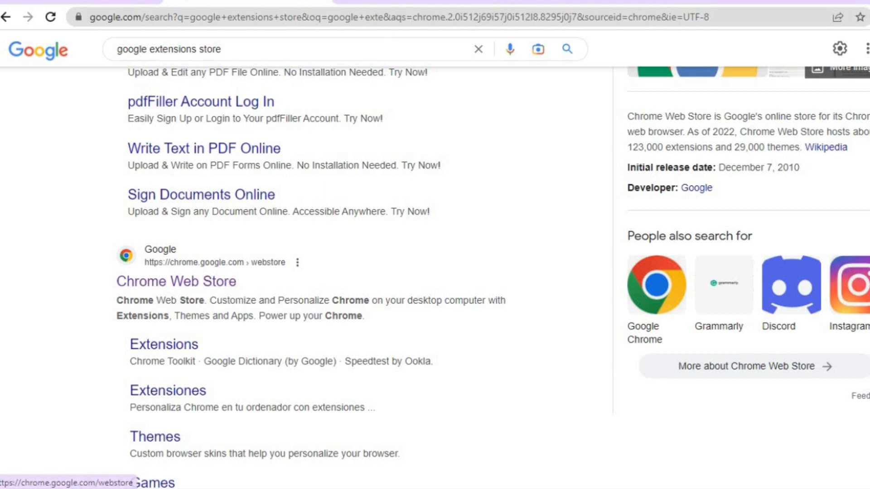
{"action": "left_click", "coordinate": [394, 3]}
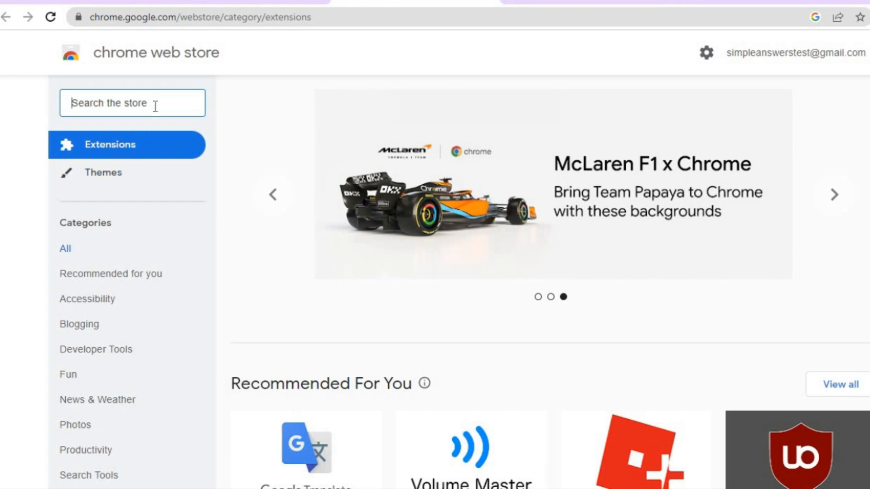
{"action": "left_click", "coordinate": [138, 108]}
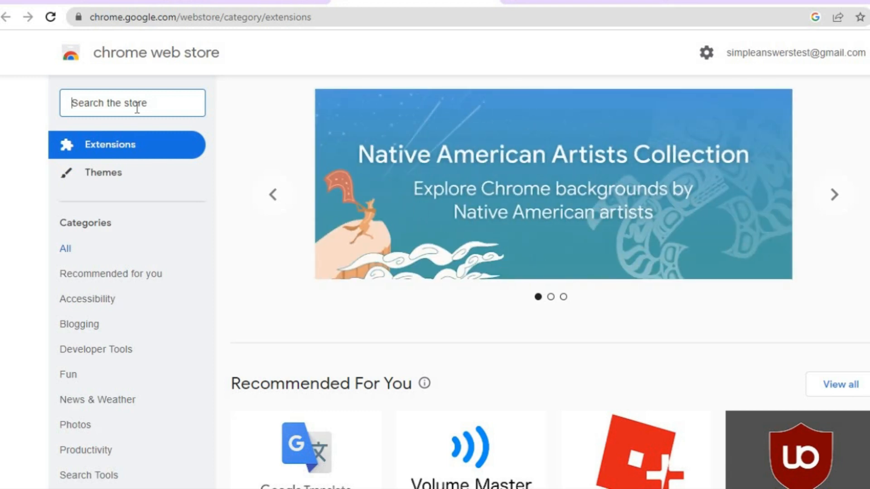
{"action": "type", "text": "gma"}
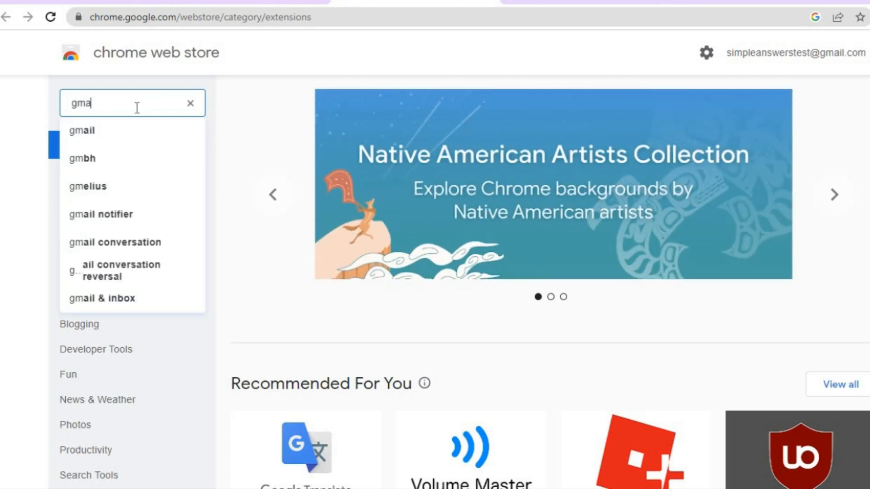
{"action": "type", "text": "il"}
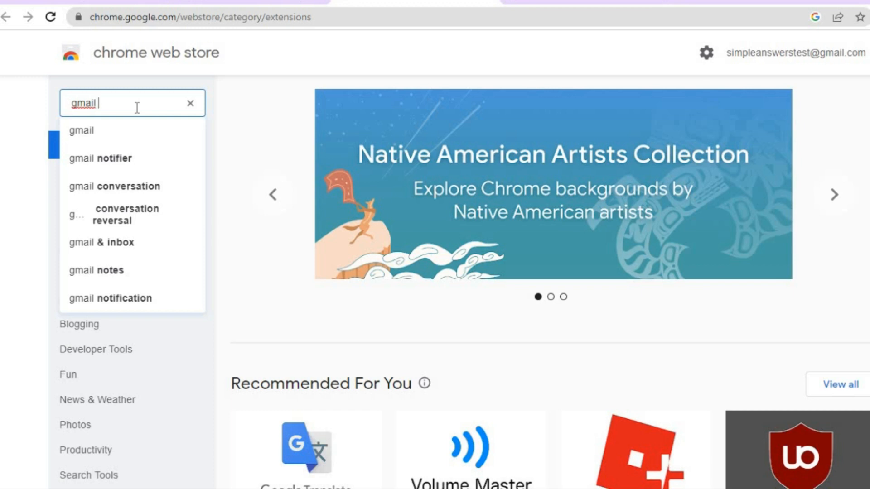
{"action": "type", "text": " em"}
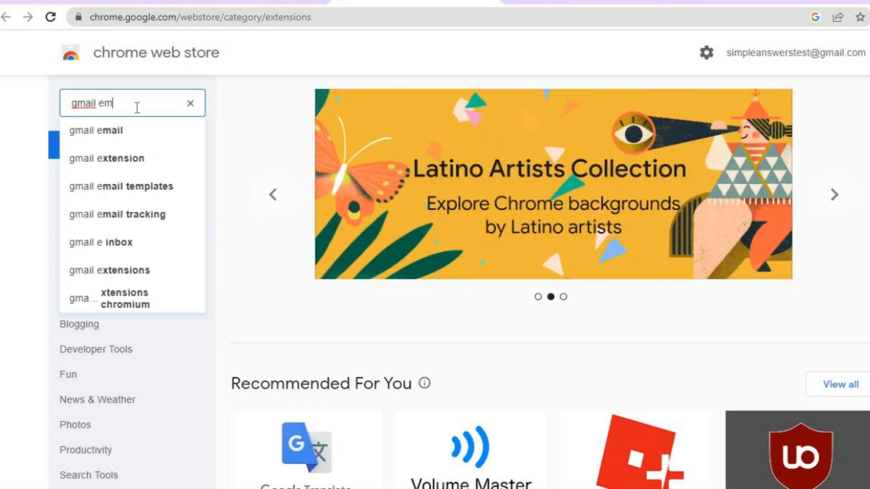
{"action": "left_click", "coordinate": [145, 166]}
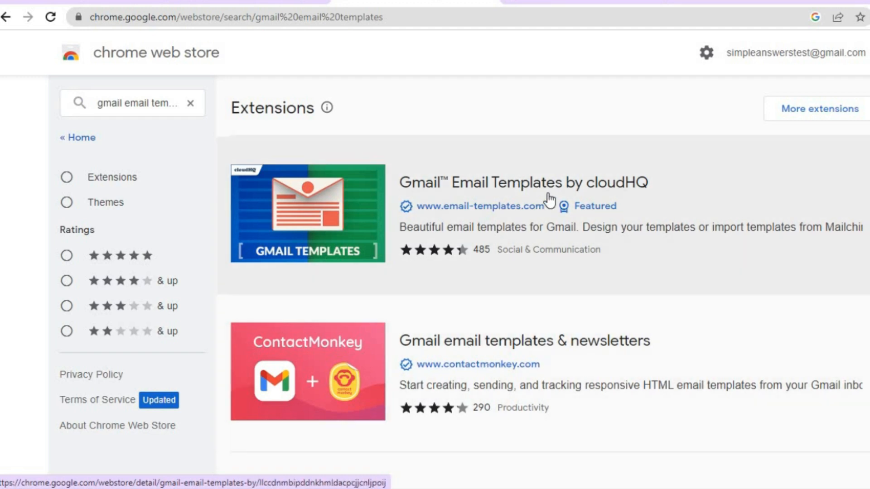
Open the store listing of Gmail Email Templates by cloudHQ and read its overview
{"action": "left_click", "coordinate": [545, 186]}
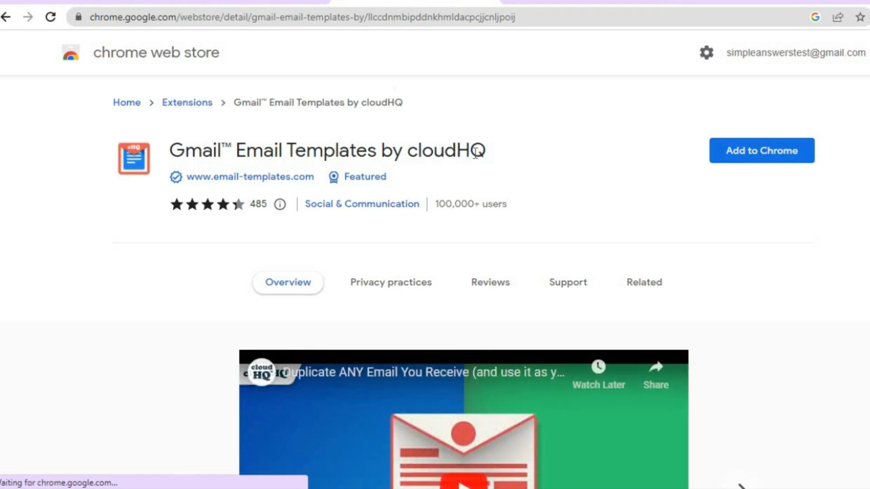
{"action": "scroll", "coordinate": [435, 281], "scroll_direction": "down", "scroll_amount": 10}
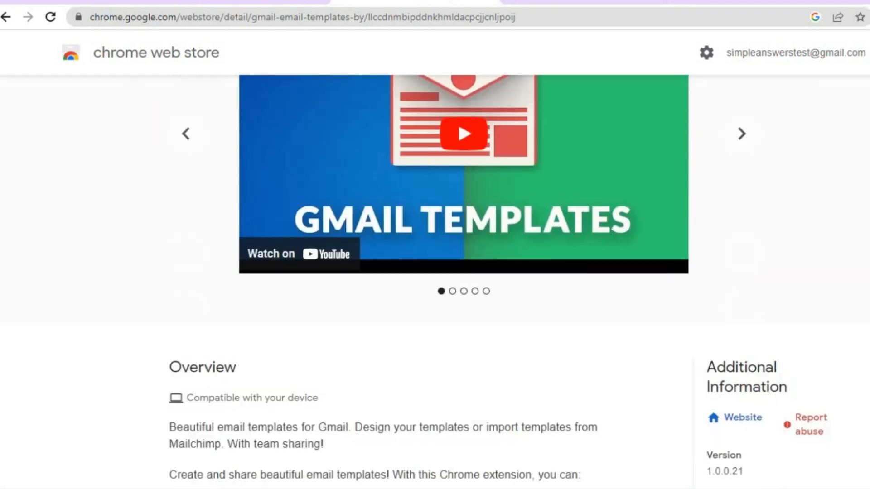
{"action": "scroll", "coordinate": [466, 325], "scroll_direction": "down", "scroll_amount": 3}
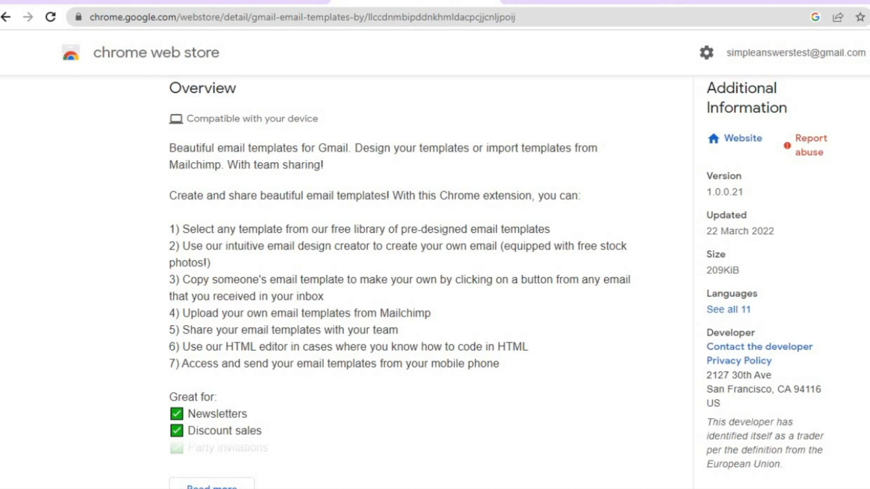
{"action": "scroll", "coordinate": [435, 281], "scroll_direction": "down", "scroll_amount": 4}
Add the Gmail Email Templates by cloudHQ extension to Chrome and turn on sync for the signed-in account
{"action": "scroll", "coordinate": [435, 281], "scroll_direction": "up", "scroll_amount": 12}
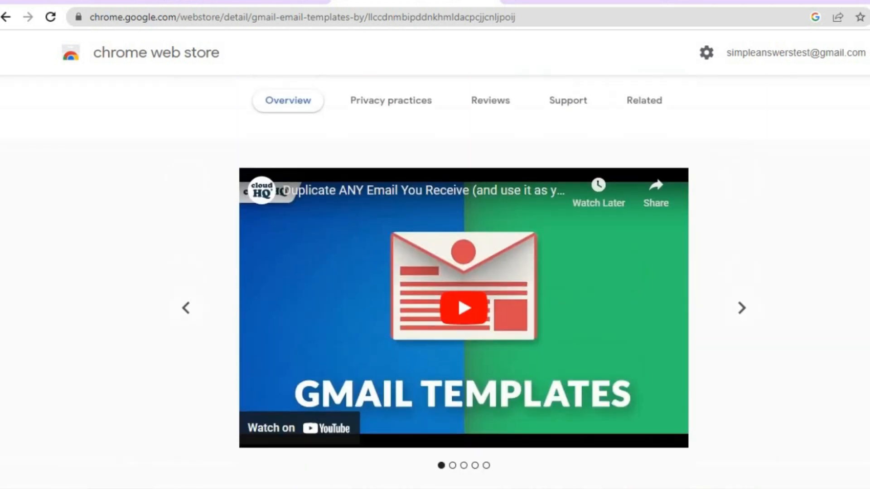
{"action": "scroll", "coordinate": [435, 281], "scroll_direction": "up", "scroll_amount": 2}
{"action": "left_click", "coordinate": [781, 158]}
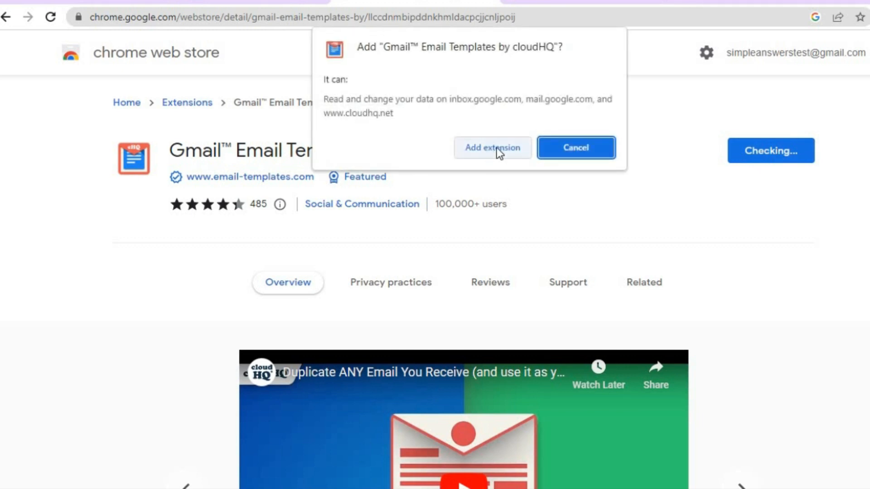
{"action": "left_click", "coordinate": [485, 149]}
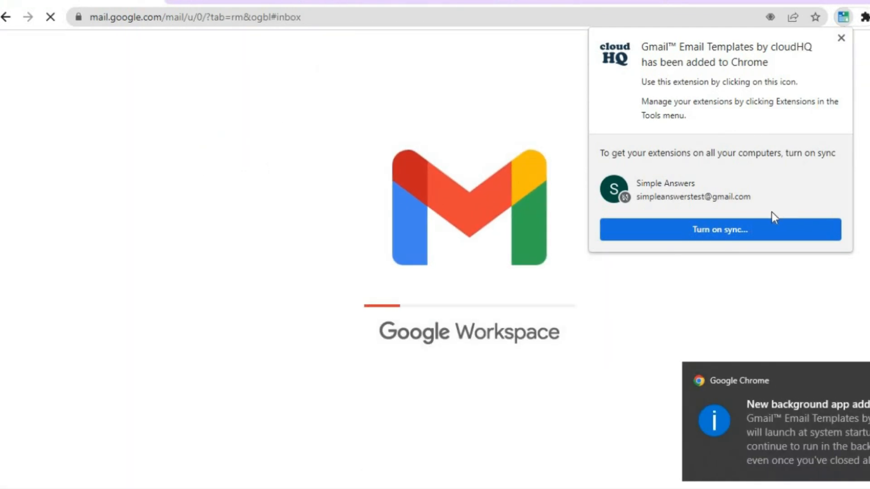
{"action": "left_click", "coordinate": [737, 232]}
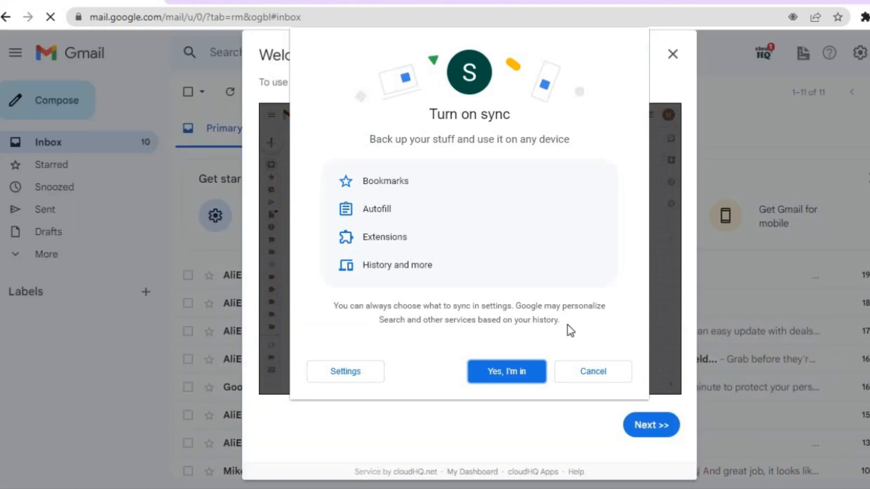
{"action": "left_click", "coordinate": [507, 375]}
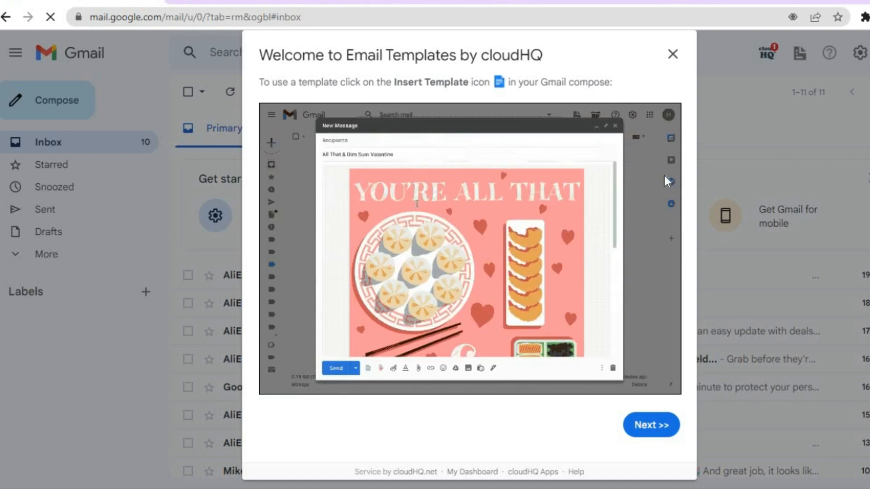
Dismiss the cloudHQ welcome window, skim the welcome draft and close it
{"action": "left_click", "coordinate": [673, 55]}
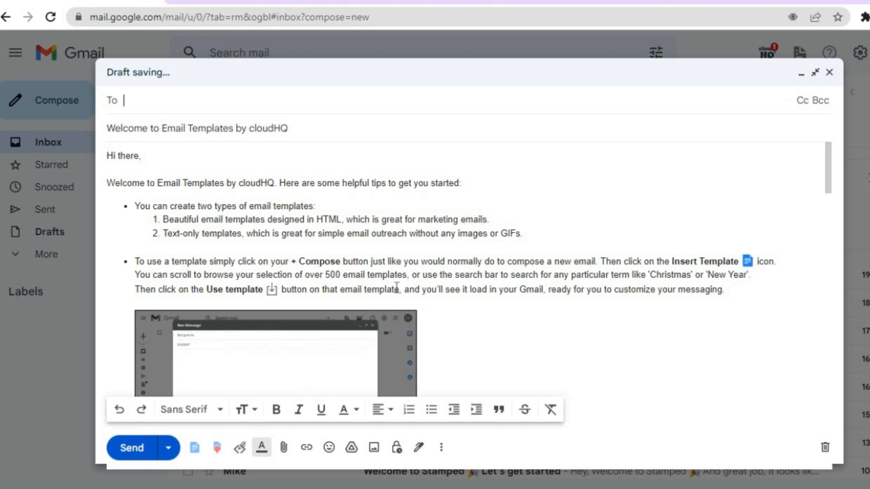
{"action": "left_click_drag", "start_coordinate": [830, 170], "coordinate": [822, 297]}
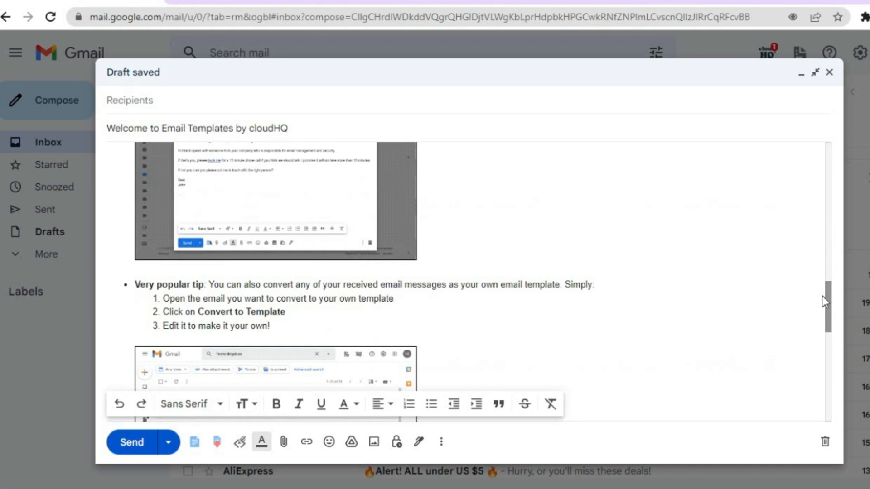
{"action": "left_click", "coordinate": [828, 74]}
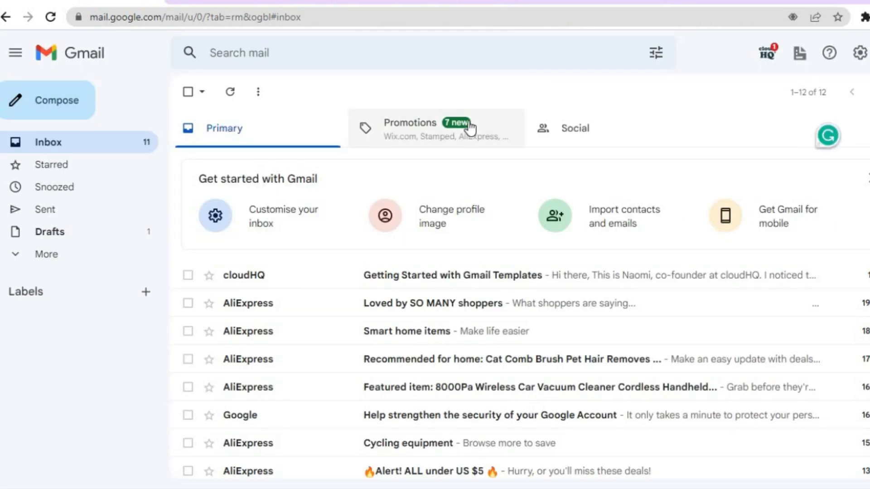
Create a cloudHQ account through Insert Template in a new message, using the existing Google account and allowing the requested access
{"action": "left_click", "coordinate": [39, 110]}
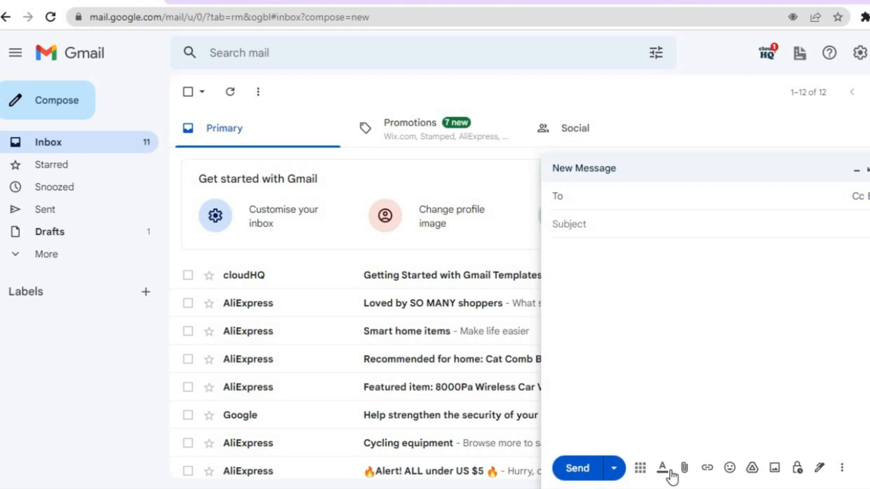
{"action": "left_click", "coordinate": [640, 467]}
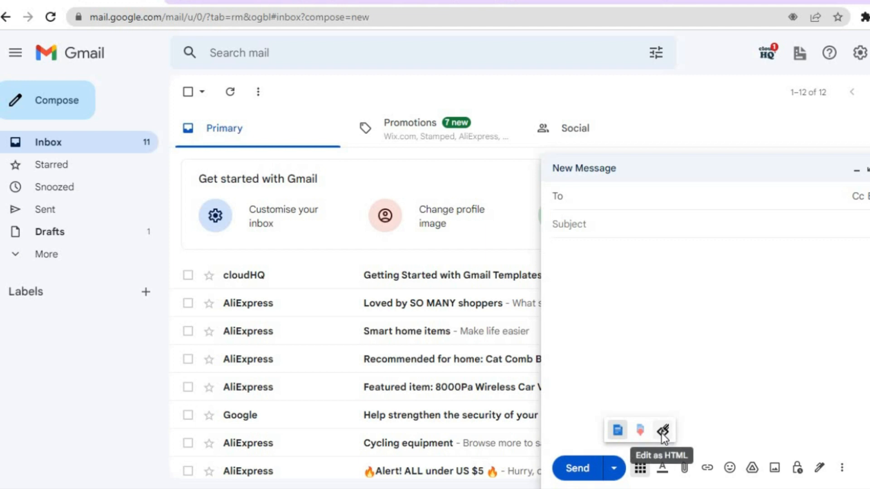
{"action": "left_click", "coordinate": [618, 430]}
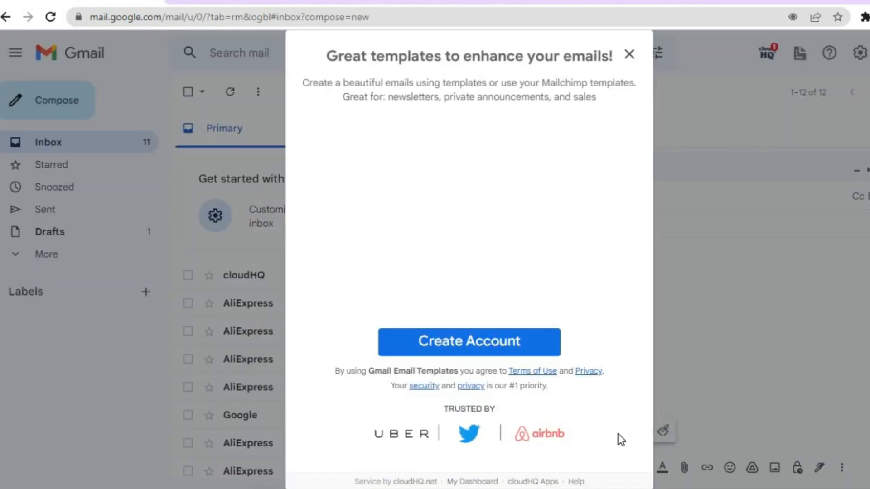
{"action": "left_click", "coordinate": [510, 340]}
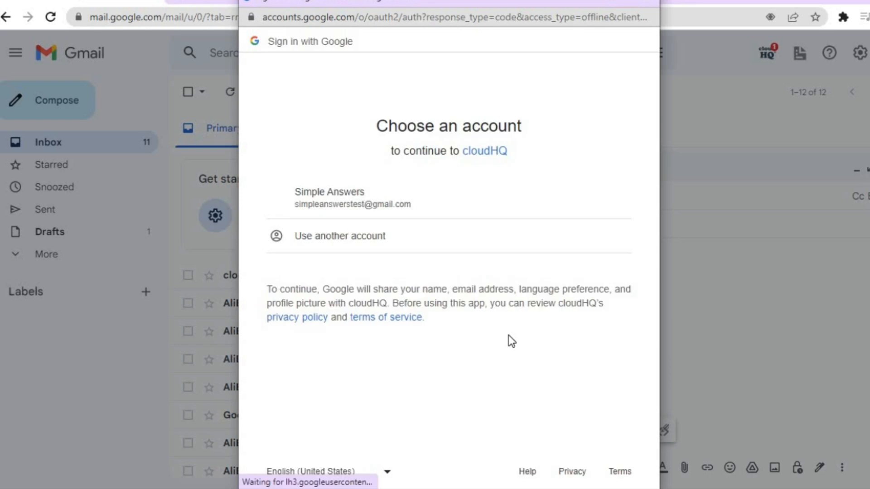
{"action": "left_click", "coordinate": [394, 204]}
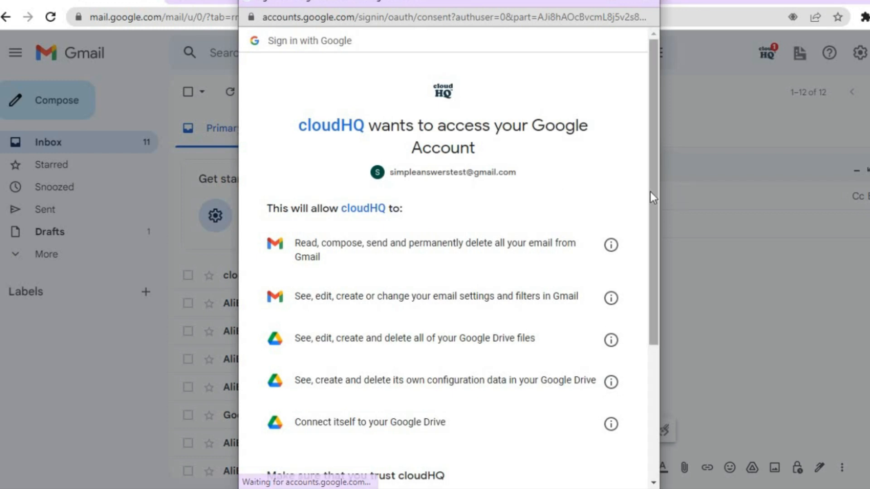
{"action": "scroll", "coordinate": [649, 284], "scroll_direction": "down", "scroll_amount": 5}
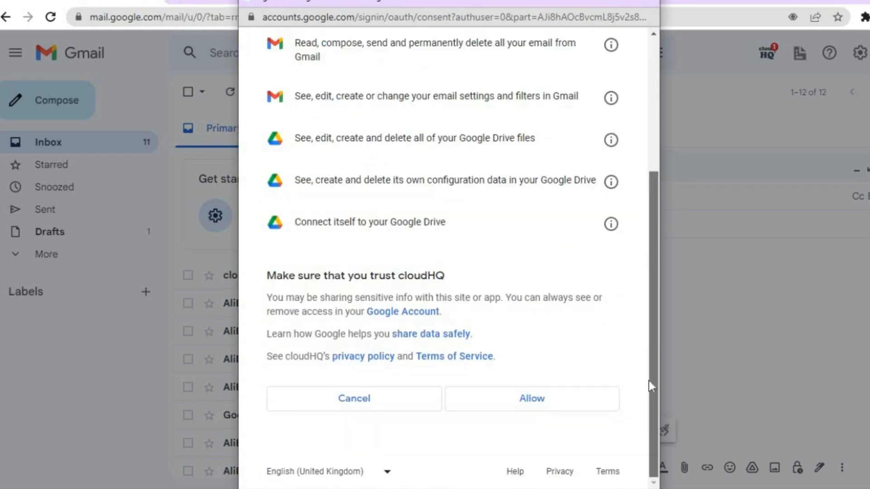
{"action": "left_click", "coordinate": [542, 398]}
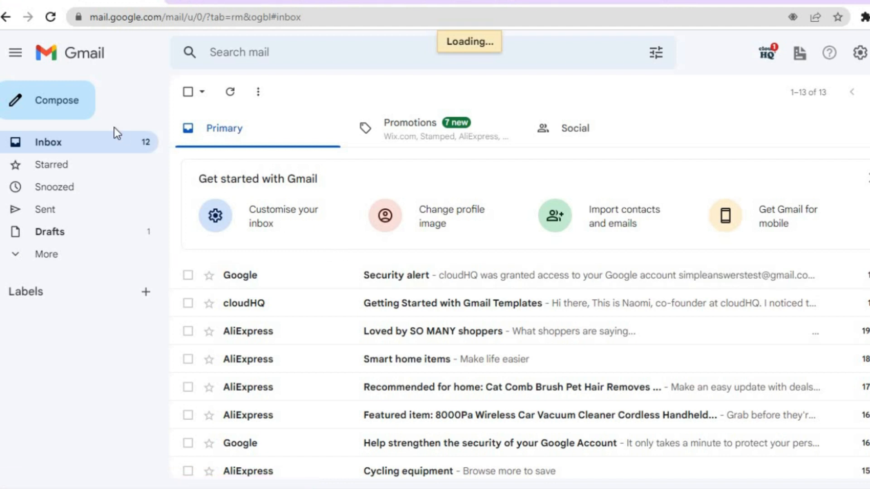
Browse the free templates from a new message, checking the category list and keeping it set to All
{"action": "left_click", "coordinate": [85, 114]}
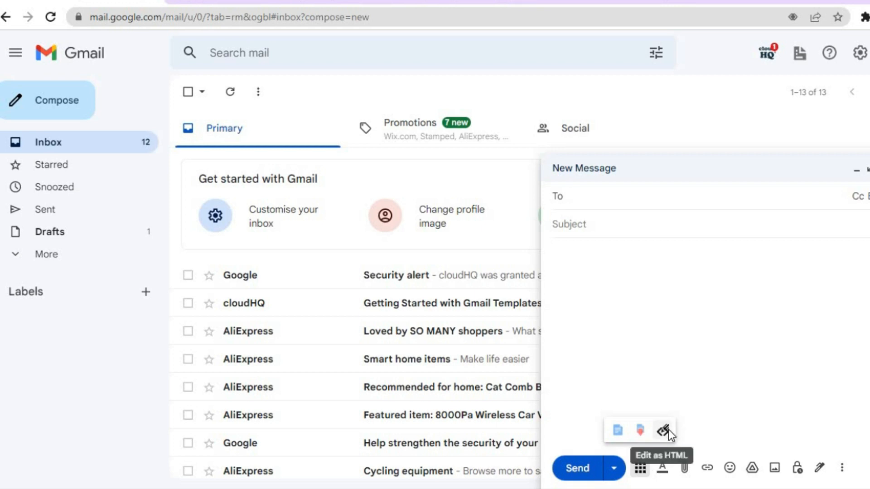
{"action": "left_click", "coordinate": [617, 431]}
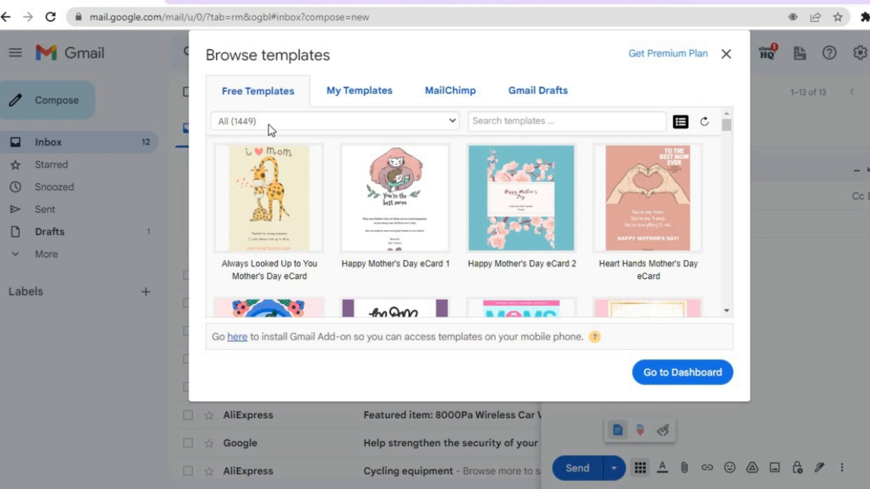
{"action": "left_click", "coordinate": [449, 122]}
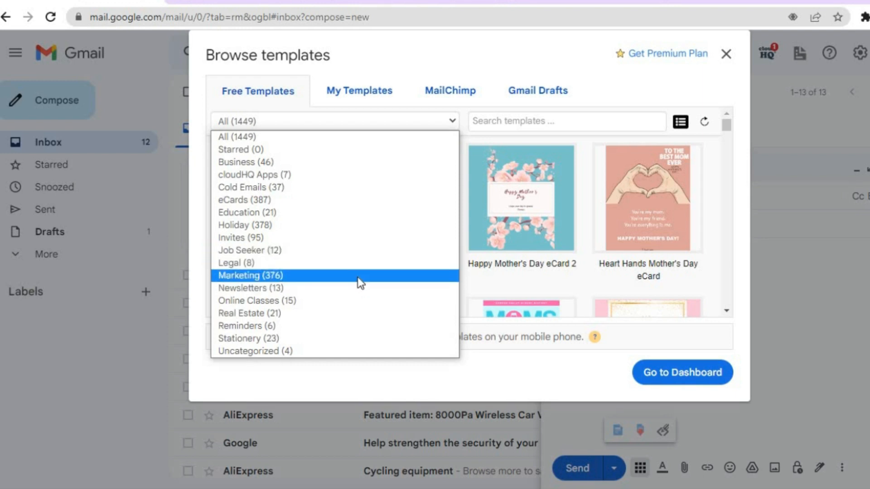
{"action": "left_click", "coordinate": [384, 137]}
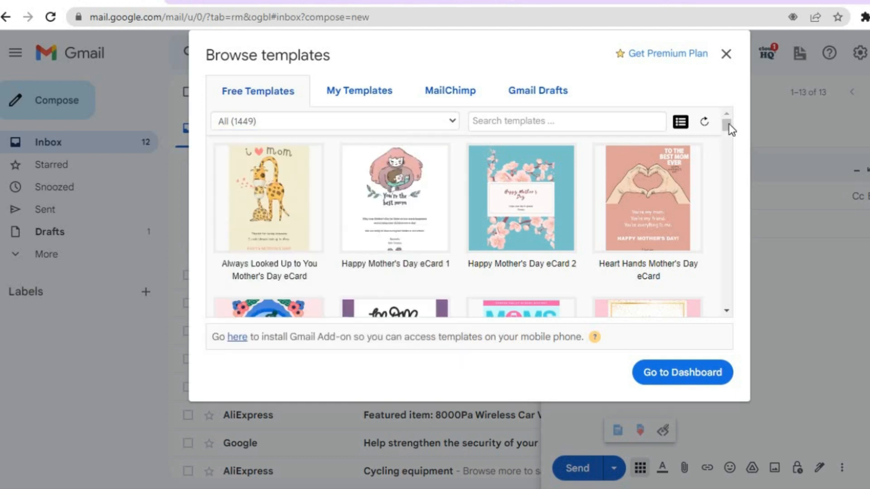
Open the Heart Hands Mother's Day eCard template for editing
{"action": "left_click_drag", "start_coordinate": [728, 122], "coordinate": [726, 118]}
{"action": "mouse_move", "coordinate": [678, 181]}
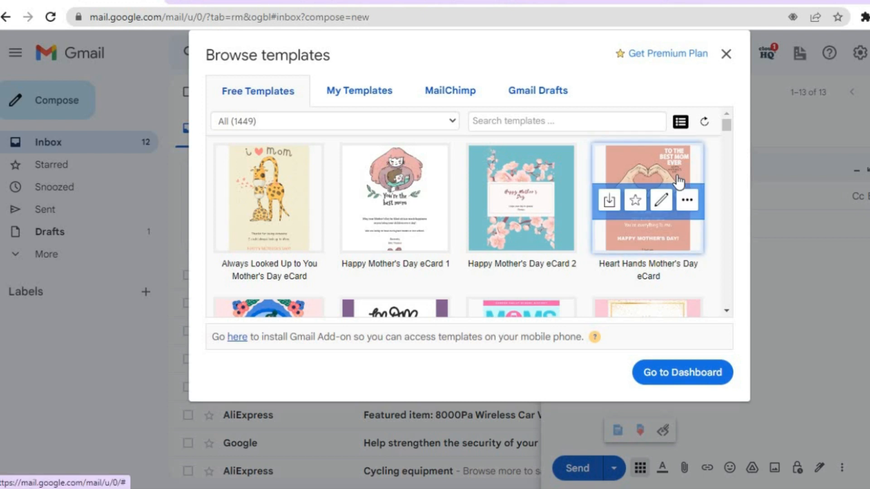
{"action": "left_click", "coordinate": [662, 203]}
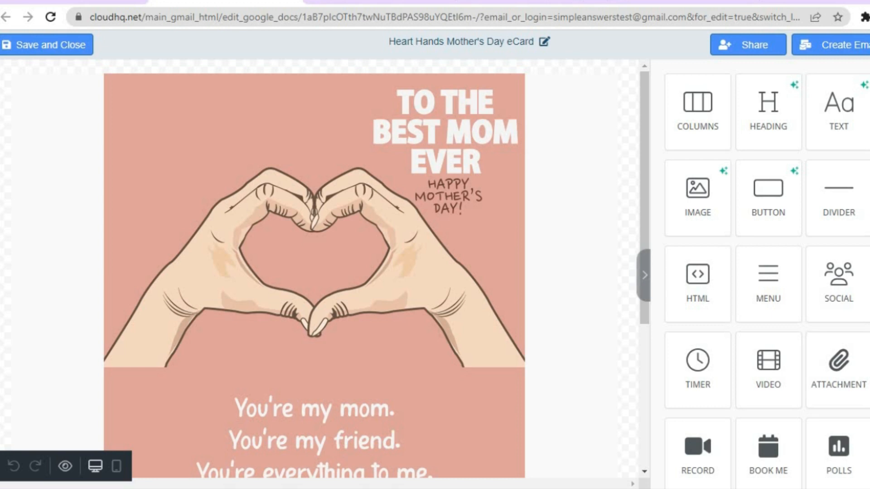
Replace the sender's name below "I love you," at the end of the card with another first name
{"action": "scroll", "coordinate": [767, 272], "scroll_direction": "down", "scroll_amount": 2}
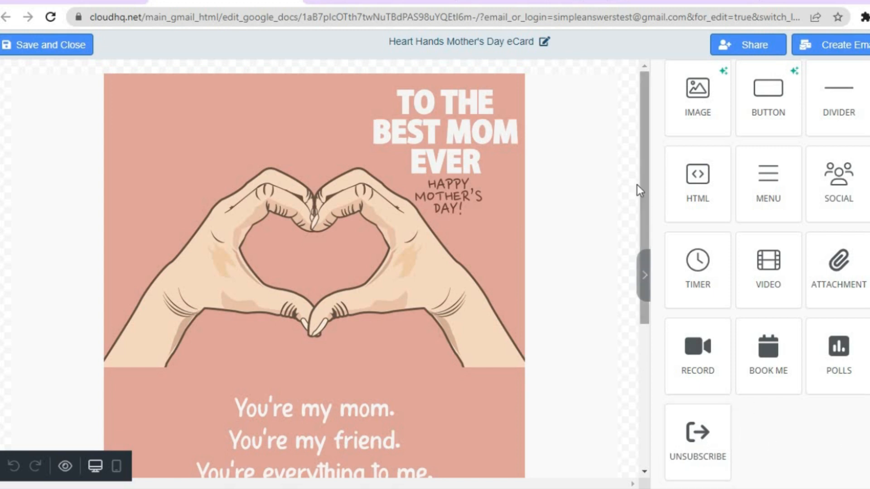
{"action": "left_click_drag", "start_coordinate": [642, 182], "coordinate": [622, 284]}
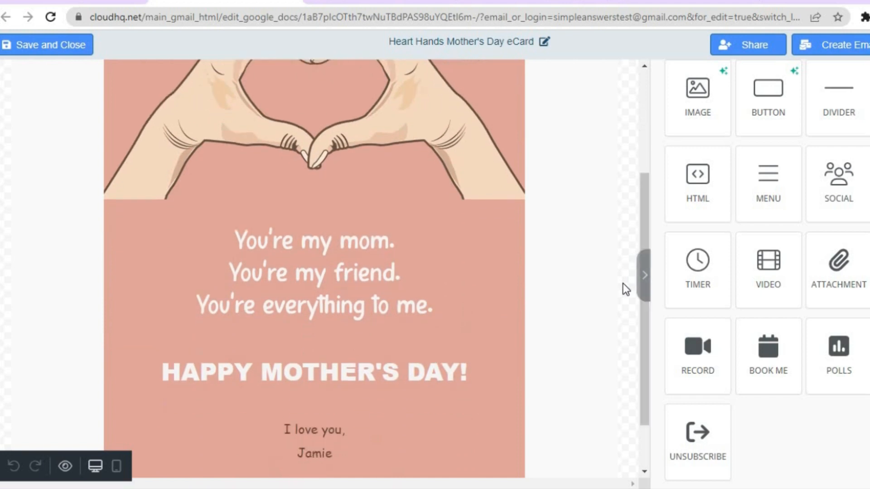
{"action": "scroll", "coordinate": [642, 330], "scroll_direction": "down", "scroll_amount": 1}
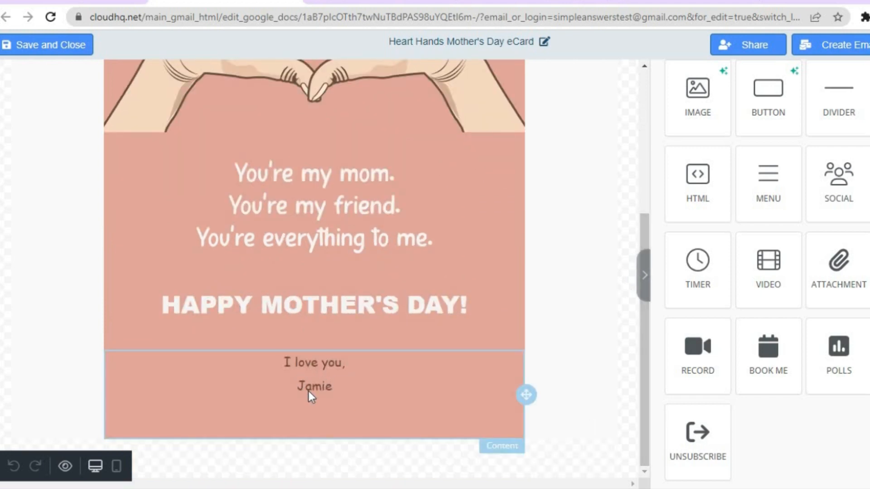
{"action": "left_click", "coordinate": [308, 391]}
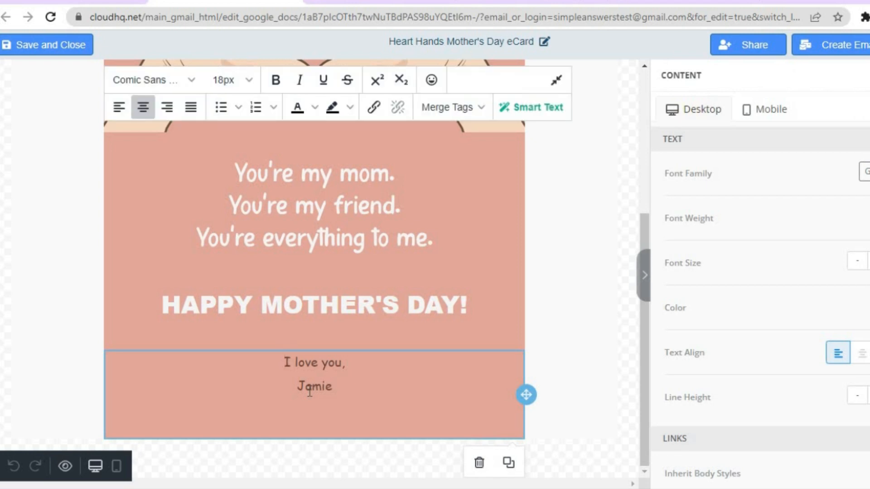
{"action": "left_click", "coordinate": [336, 389]}
{"action": "left_click_drag", "start_coordinate": [336, 389], "coordinate": [303, 386]}
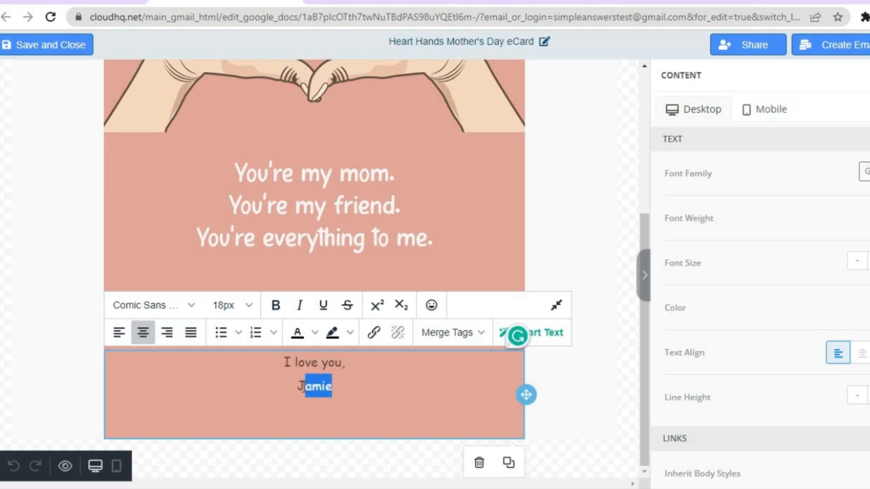
{"action": "type", "text": "ason"}
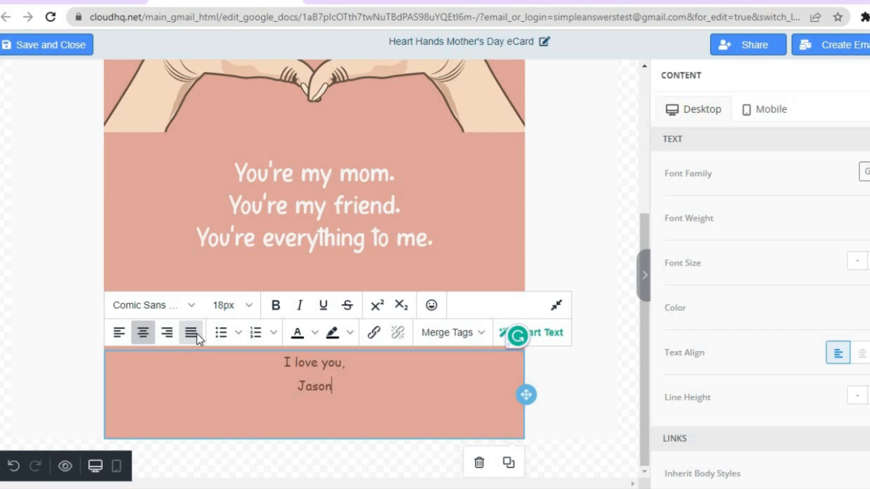
Try a 20px font size and bold on the sender's name in the card's sign-off
{"action": "left_click", "coordinate": [249, 307]}
{"action": "scroll", "coordinate": [245, 249], "scroll_direction": "down", "scroll_amount": 3}
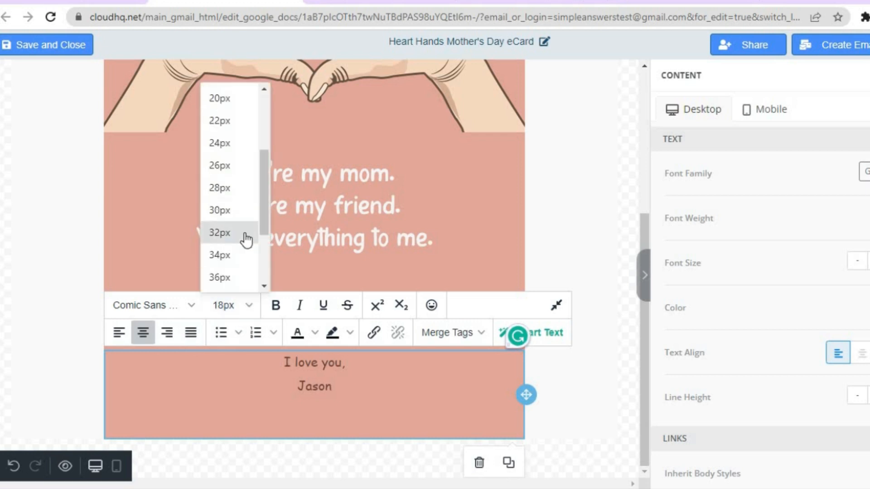
{"action": "left_click_drag", "start_coordinate": [261, 189], "coordinate": [262, 177]}
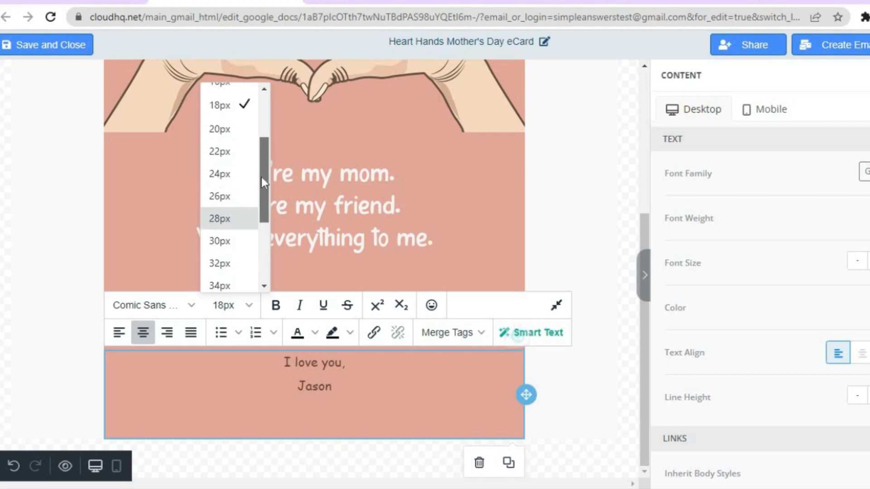
{"action": "left_click", "coordinate": [232, 130]}
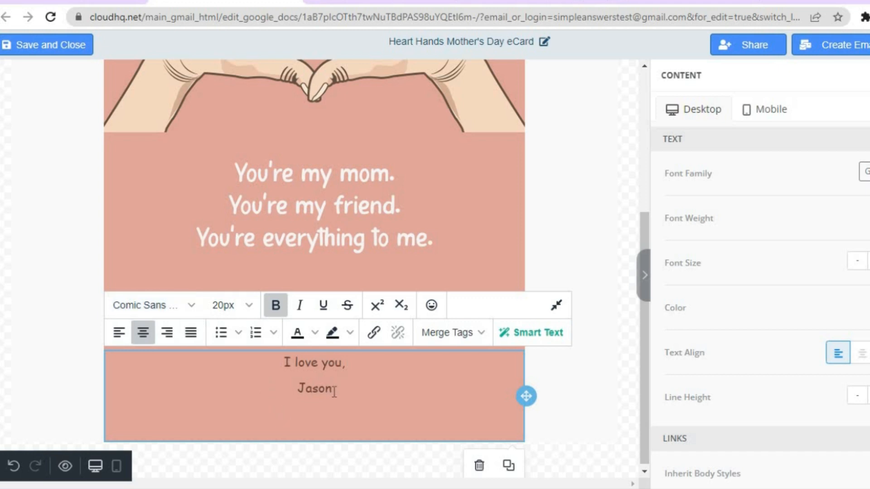
{"action": "left_click_drag", "start_coordinate": [332, 389], "coordinate": [294, 388]}
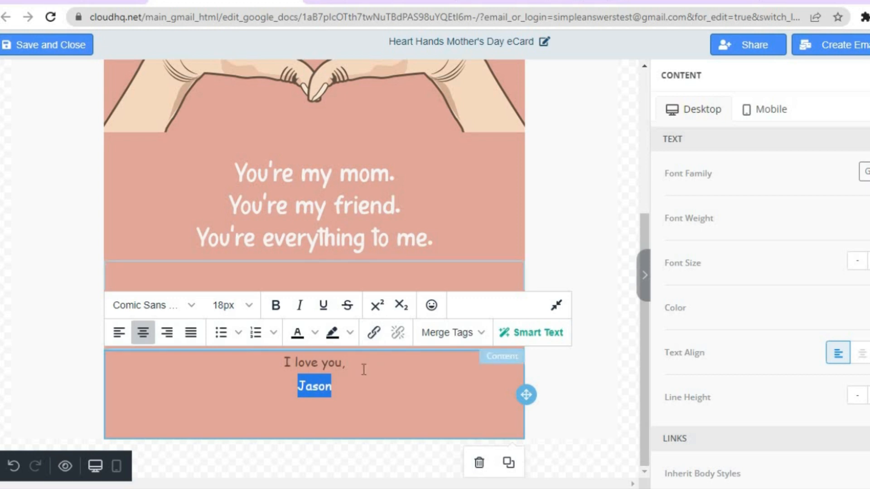
{"action": "left_click", "coordinate": [363, 369]}
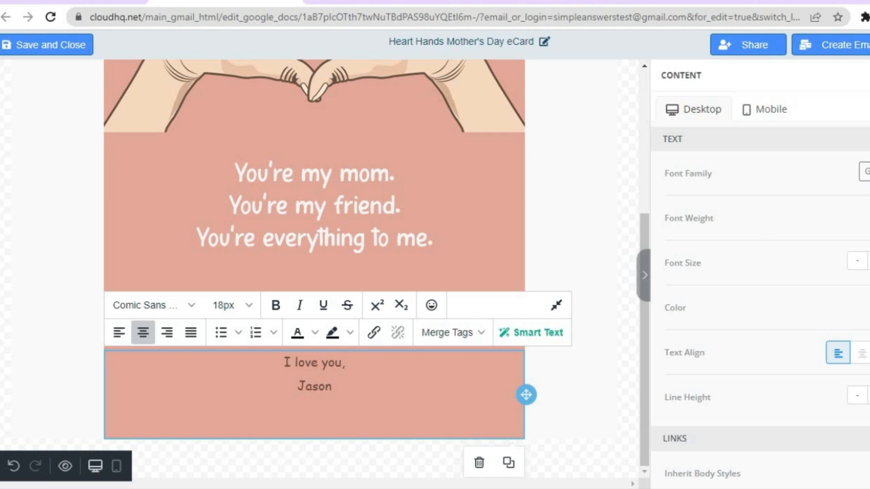
Look through the sign-off text block's text, link, padding and responsive design settings
{"action": "scroll", "coordinate": [761, 290], "scroll_direction": "down", "scroll_amount": 1}
{"action": "scroll", "coordinate": [760, 290], "scroll_direction": "down", "scroll_amount": 4}
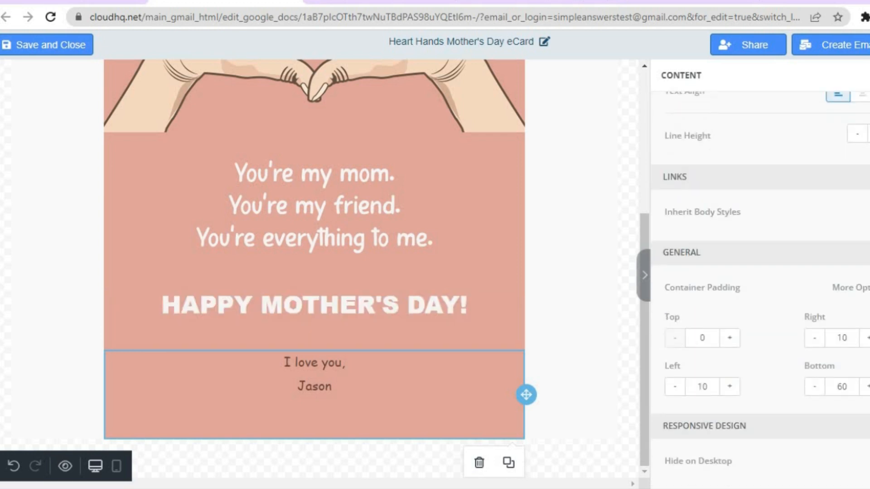
{"action": "scroll", "coordinate": [760, 290], "scroll_direction": "up", "scroll_amount": 5}
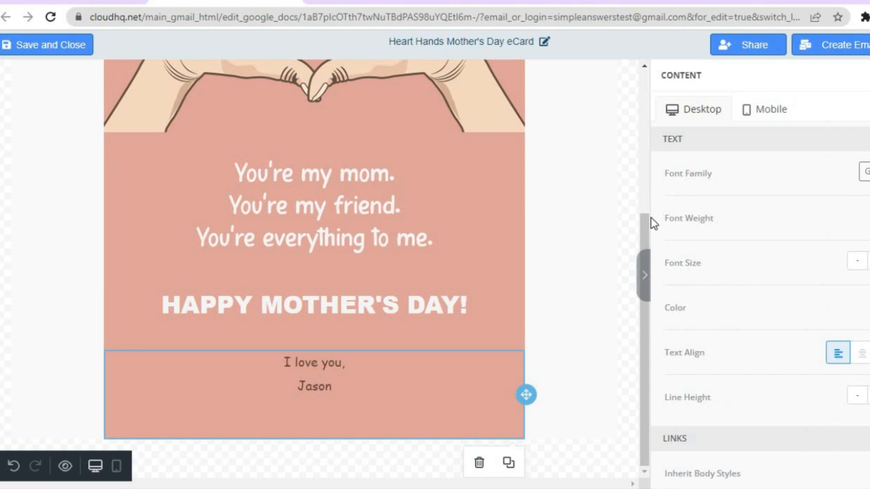
Examine the heart-hands image's settings, including image replacement, stock images, alignment, alternate text, link and padding, then deselect it
{"action": "left_click_drag", "start_coordinate": [646, 224], "coordinate": [642, 115]}
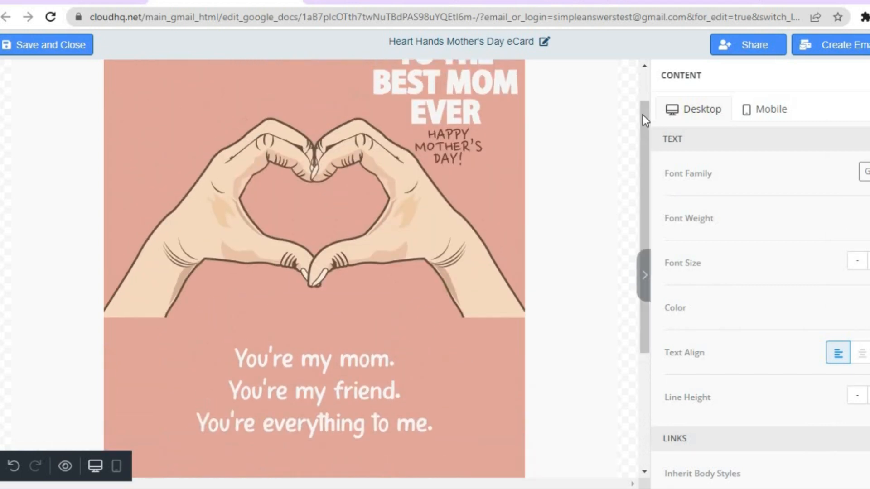
{"action": "left_click", "coordinate": [412, 198]}
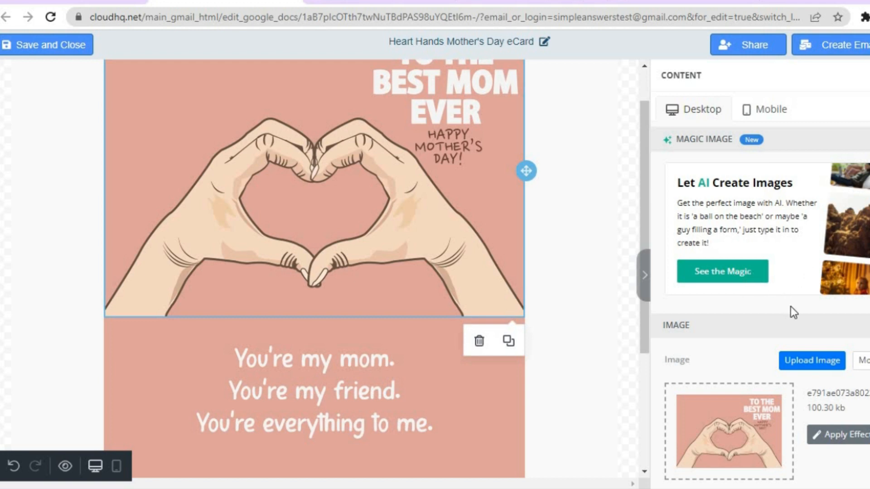
{"action": "scroll", "coordinate": [830, 196], "scroll_direction": "down", "scroll_amount": 4}
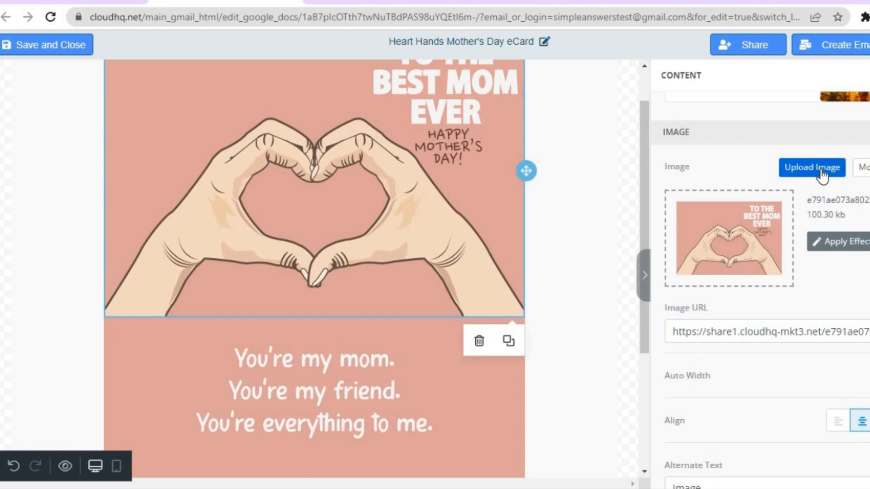
{"action": "left_click", "coordinate": [864, 168]}
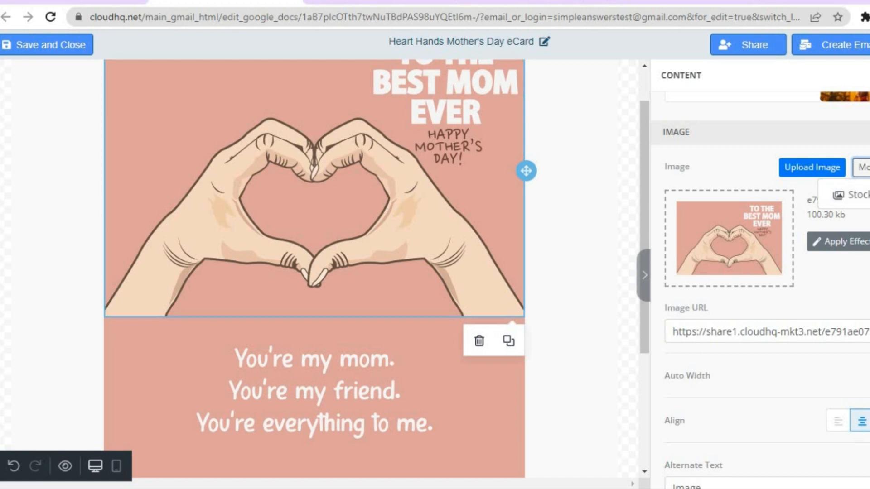
{"action": "left_click", "coordinate": [864, 194]}
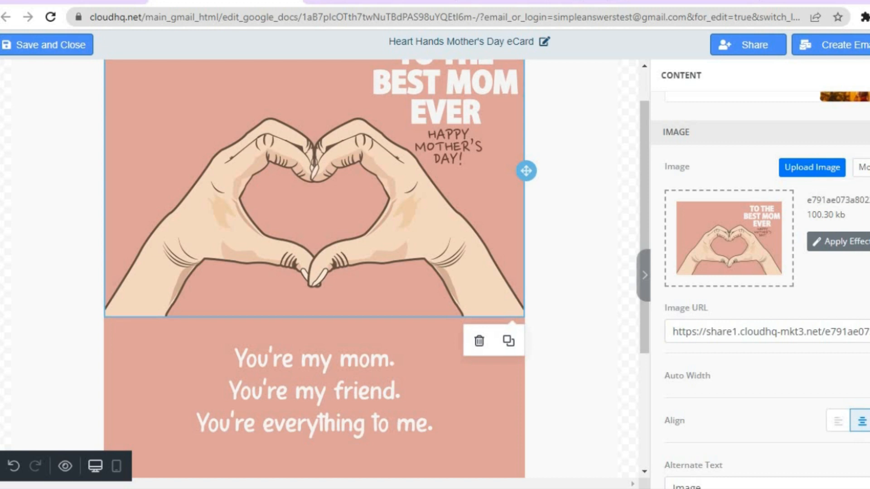
{"action": "scroll", "coordinate": [760, 290], "scroll_direction": "down", "scroll_amount": 2}
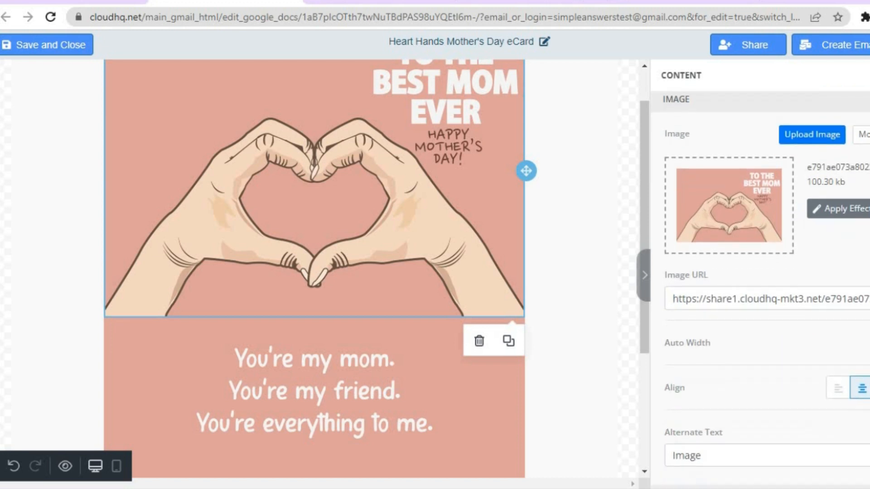
{"action": "scroll", "coordinate": [760, 290], "scroll_direction": "down", "scroll_amount": 4}
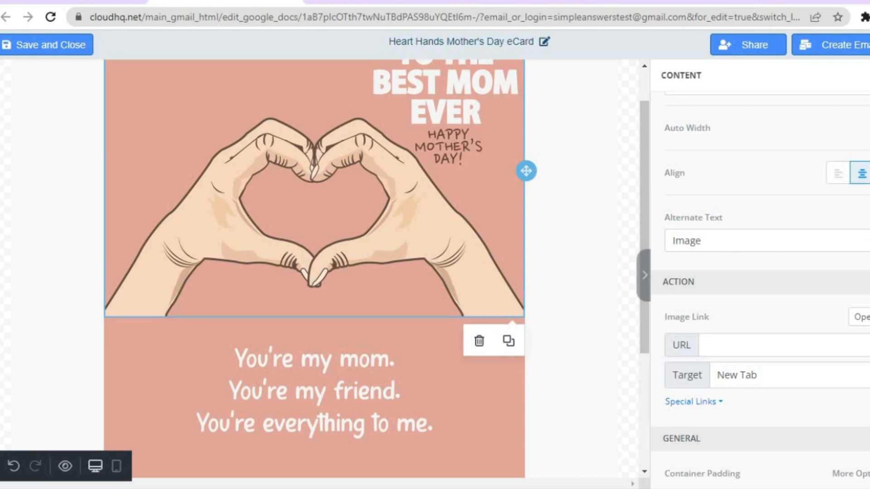
{"action": "scroll", "coordinate": [760, 286], "scroll_direction": "down", "scroll_amount": 3}
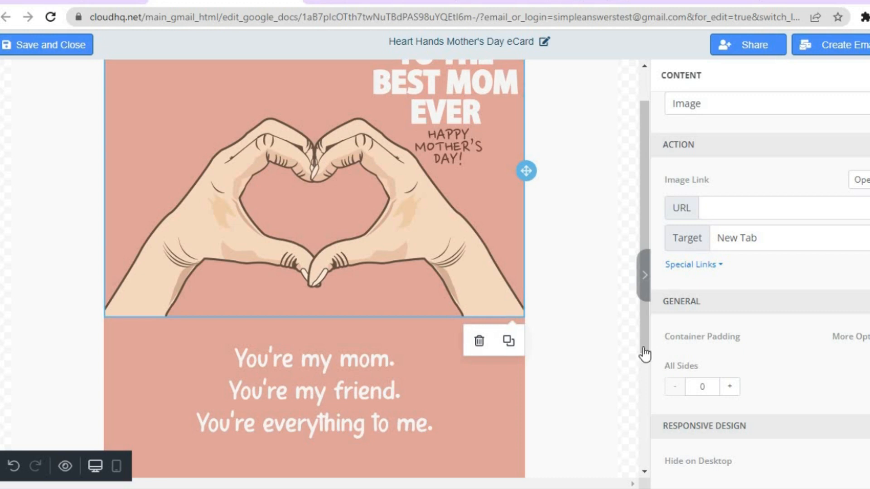
{"action": "scroll", "coordinate": [648, 405], "scroll_direction": "down", "scroll_amount": 4}
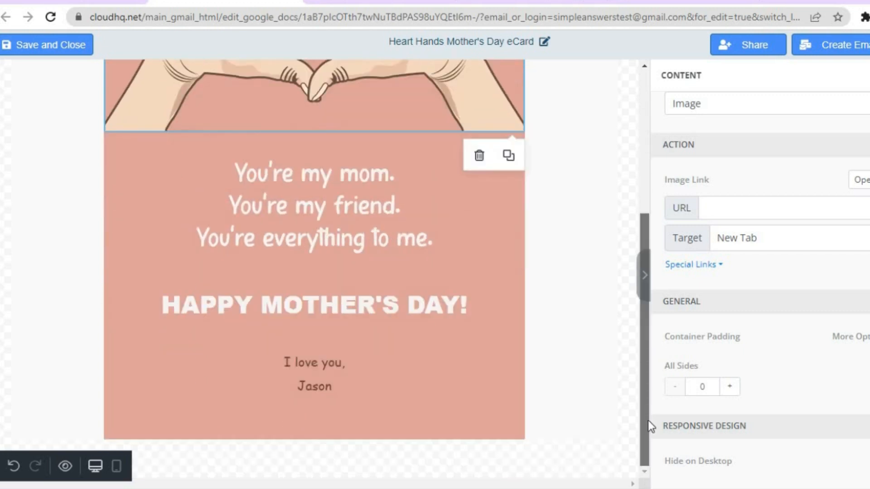
{"action": "scroll", "coordinate": [656, 254], "scroll_direction": "up", "scroll_amount": 5}
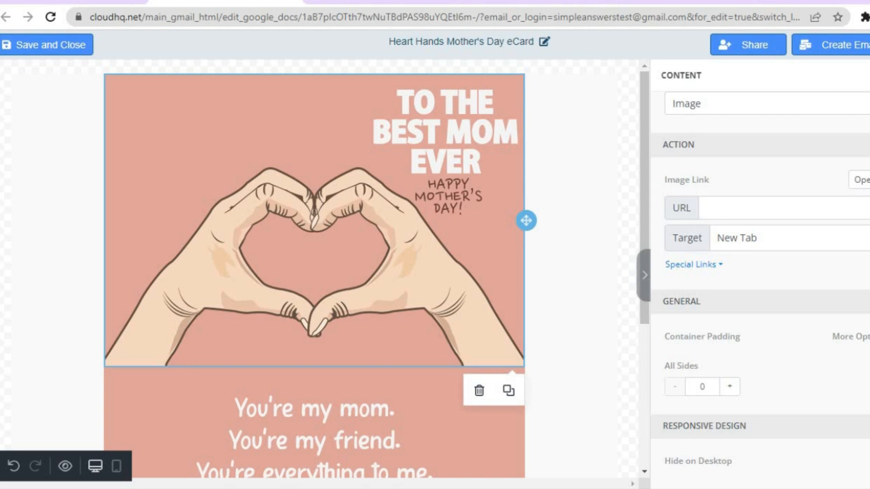
{"action": "key", "text": "Escape"}
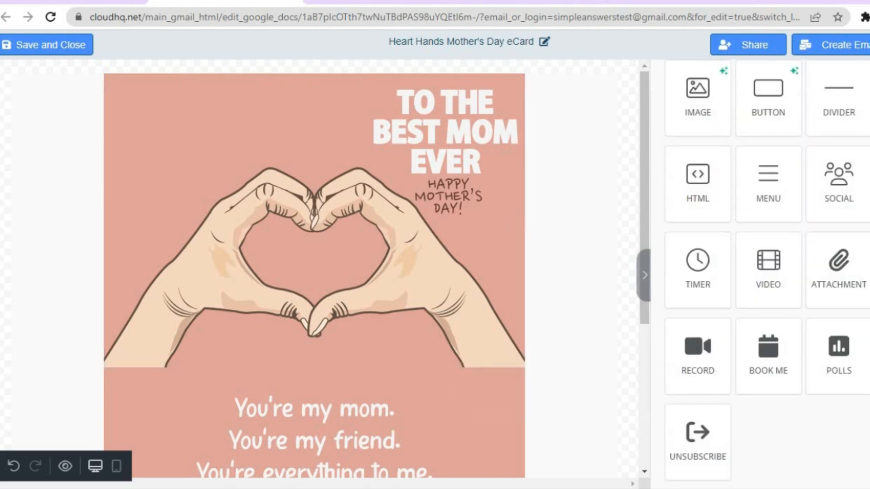
Check the template-wide settings and the stock image library, then save and close the template
{"action": "left_click", "coordinate": [867, 181]}
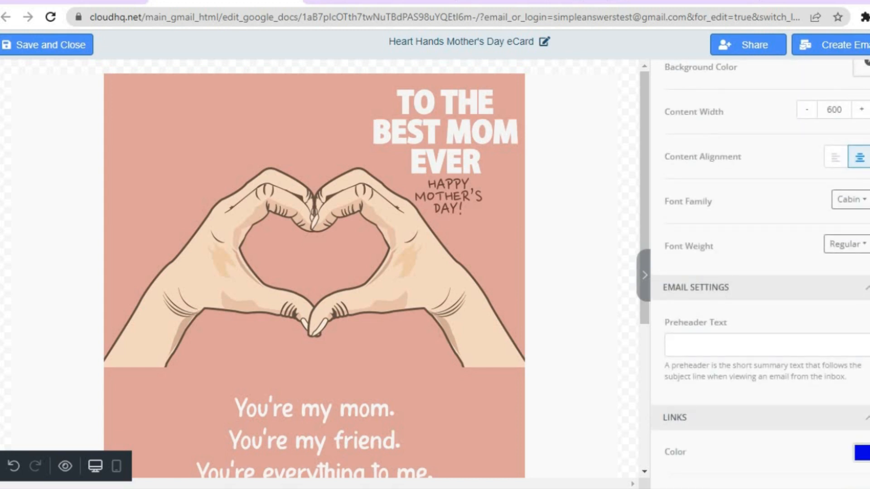
{"action": "left_click", "coordinate": [868, 222]}
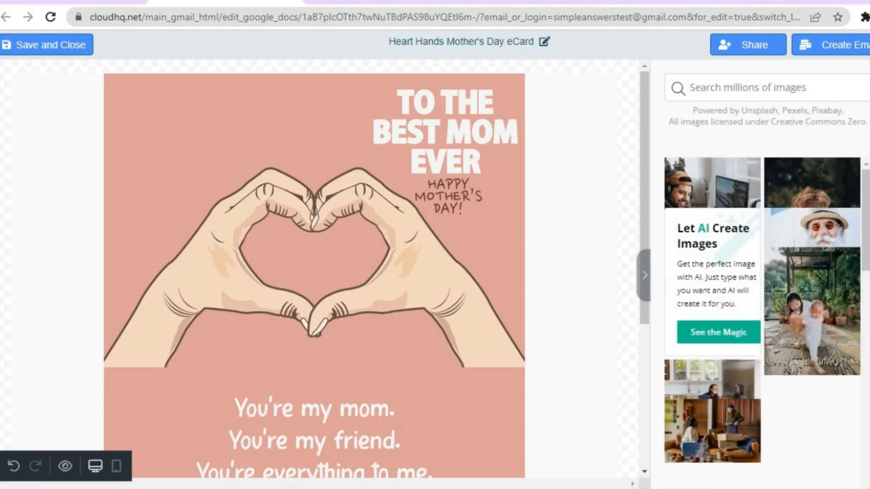
{"action": "left_click", "coordinate": [51, 46]}
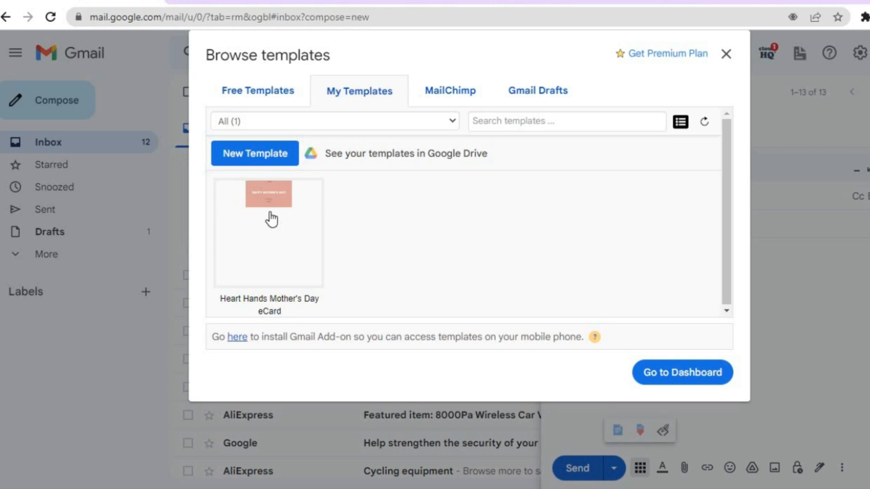
Open the sharing page of the saved Heart Hands Mother's Day eCard and examine its recipient, message, unshare and download link options
{"action": "mouse_move", "coordinate": [272, 218]}
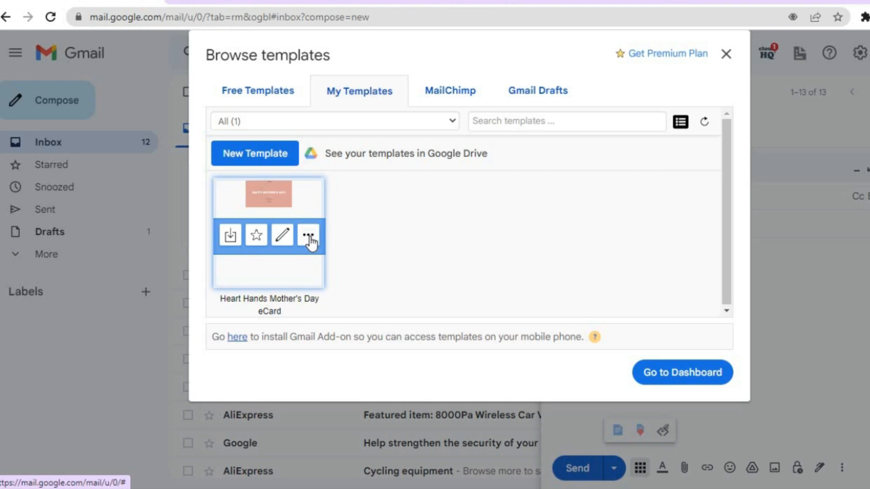
{"action": "left_click", "coordinate": [309, 235]}
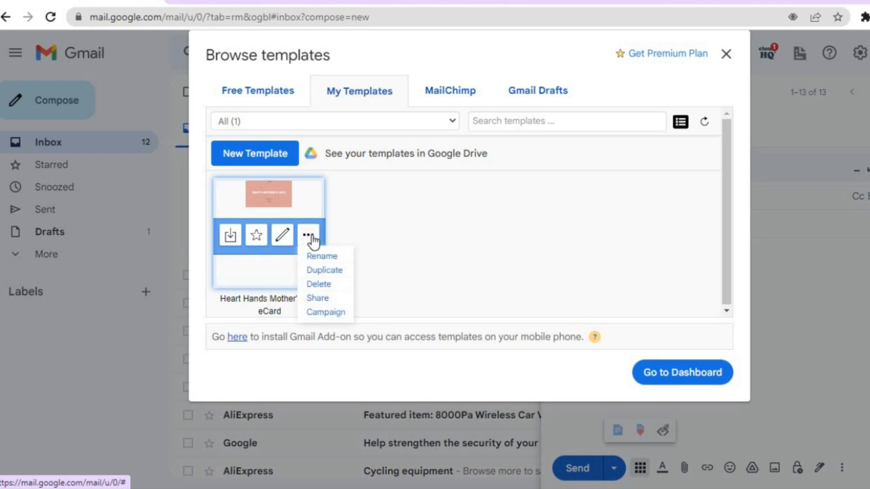
{"action": "left_click", "coordinate": [320, 299]}
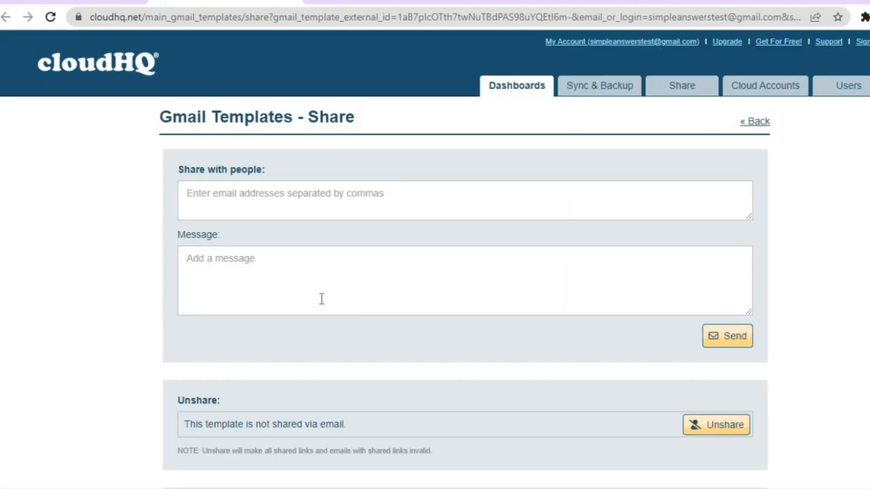
{"action": "left_click", "coordinate": [306, 206]}
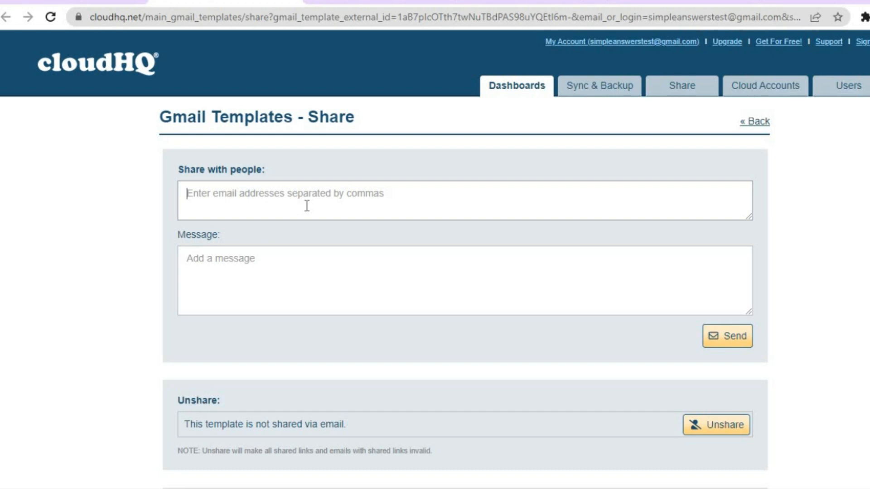
{"action": "left_click", "coordinate": [267, 269]}
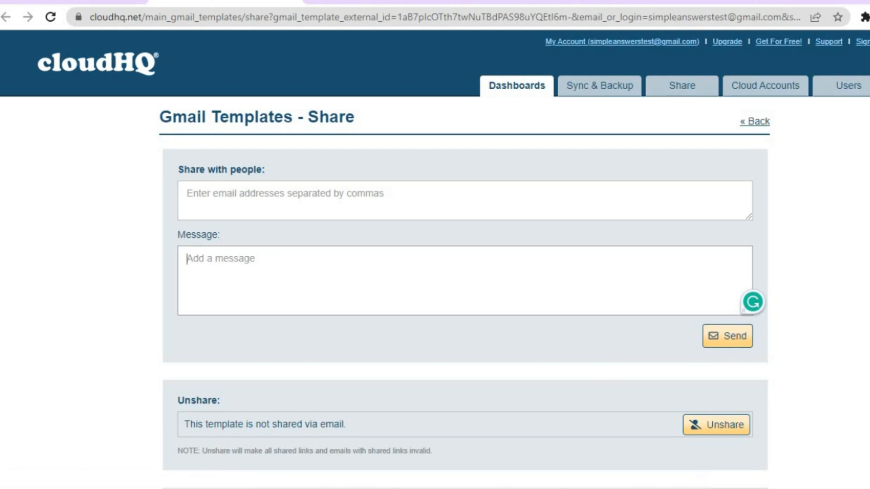
{"action": "scroll", "coordinate": [435, 258], "scroll_direction": "down", "scroll_amount": 2}
{"action": "scroll", "coordinate": [573, 339], "scroll_direction": "down", "scroll_amount": 1}
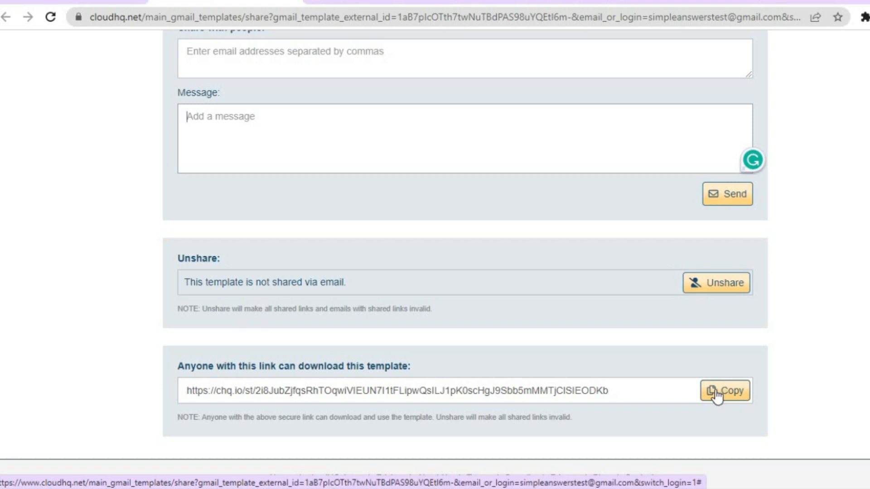
Return to the template browser in Gmail and view the MailChimp templates section
{"action": "left_click", "coordinate": [87, 3]}
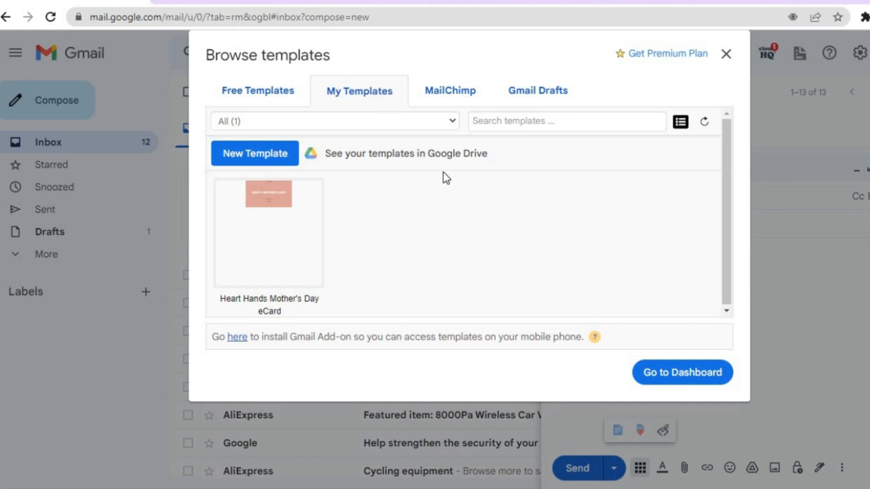
{"action": "left_click", "coordinate": [447, 96]}
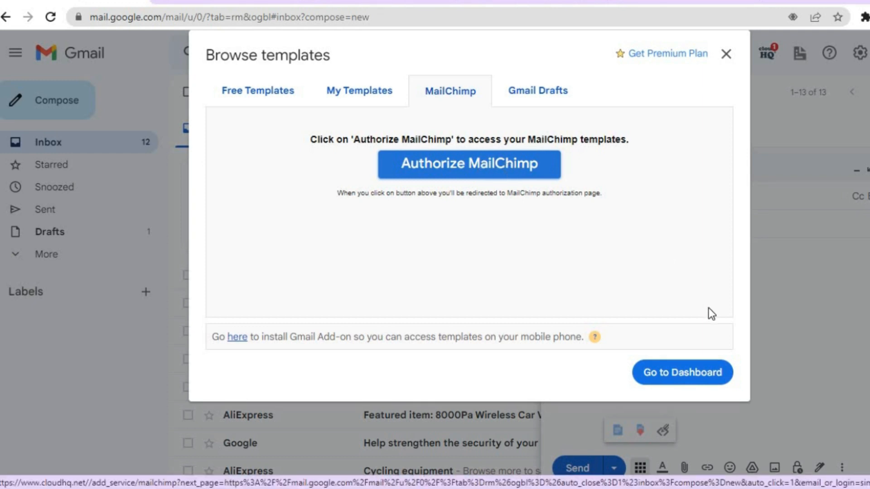
Open the cloudHQ dashboard for Gmail Email Templates and examine its configuration, MailChimp, team and saved template sections
{"action": "left_click", "coordinate": [672, 372]}
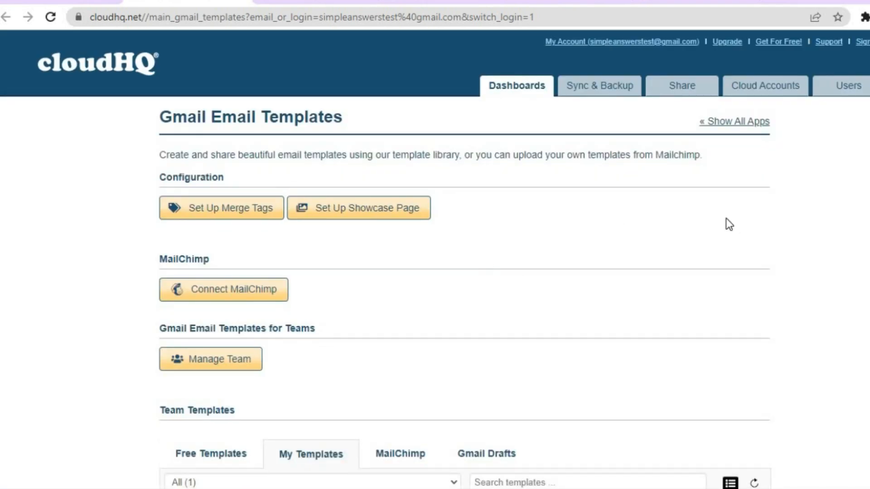
{"action": "scroll", "coordinate": [434, 272], "scroll_direction": "down", "scroll_amount": 6}
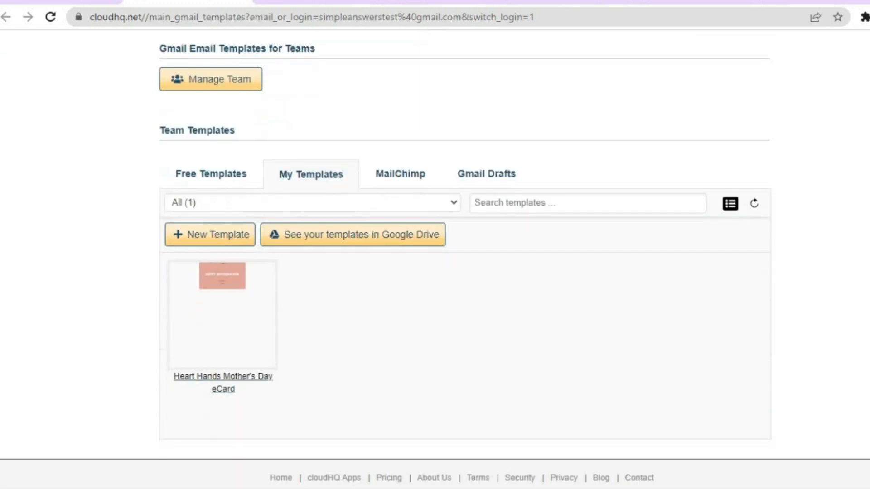
{"action": "mouse_move", "coordinate": [264, 344]}
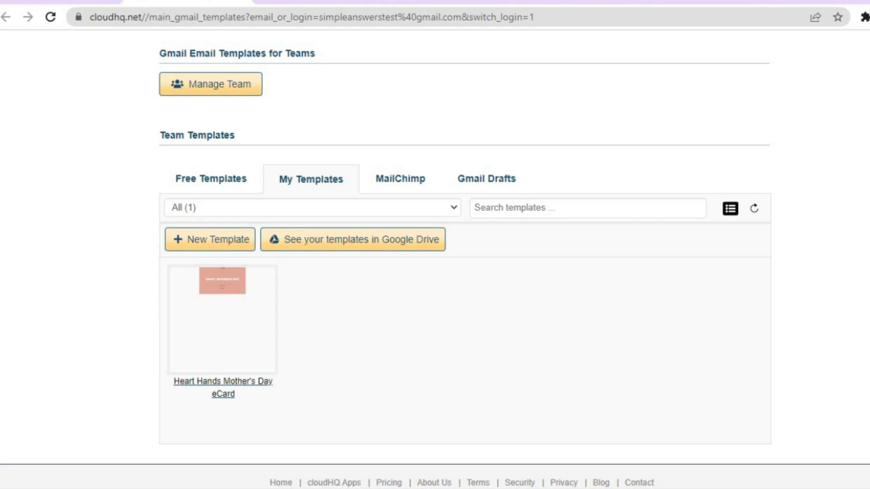
{"action": "scroll", "coordinate": [435, 244], "scroll_direction": "up", "scroll_amount": 6}
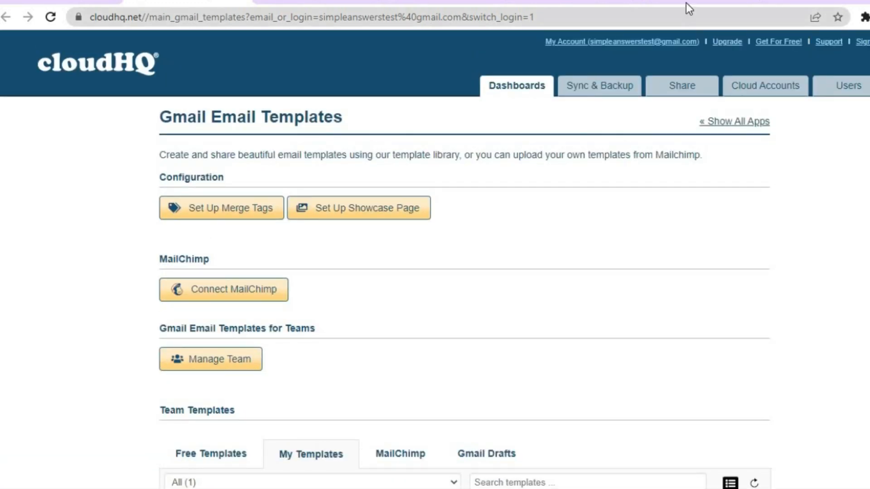
Switch to Canva, search for "email", open the Email Newsletter template category and browse its designs
{"action": "left_click", "coordinate": [686, 3]}
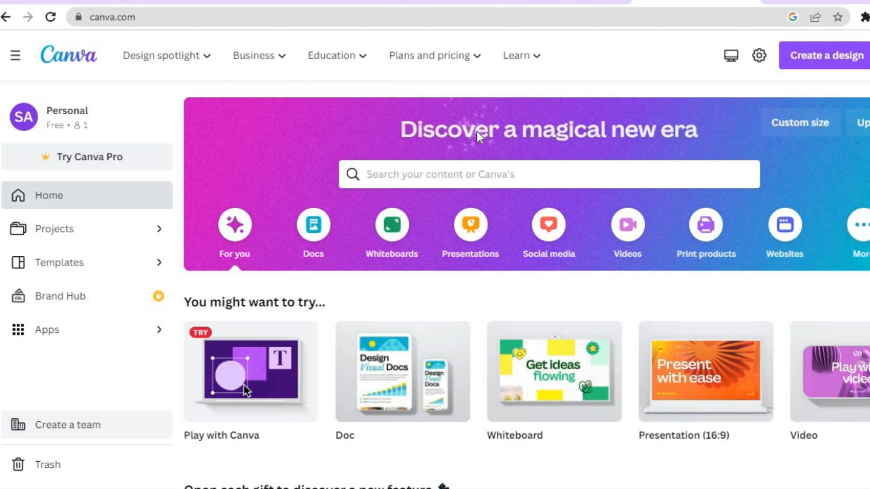
{"action": "left_click", "coordinate": [472, 163]}
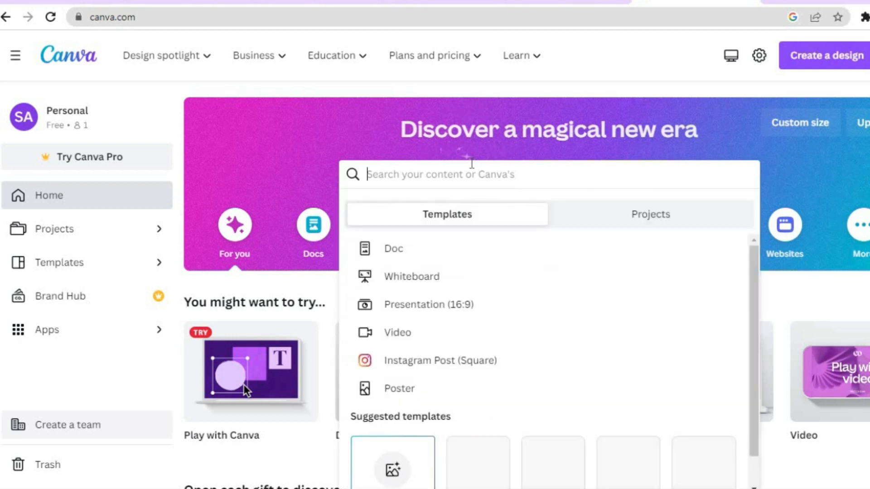
{"action": "type", "text": "email"}
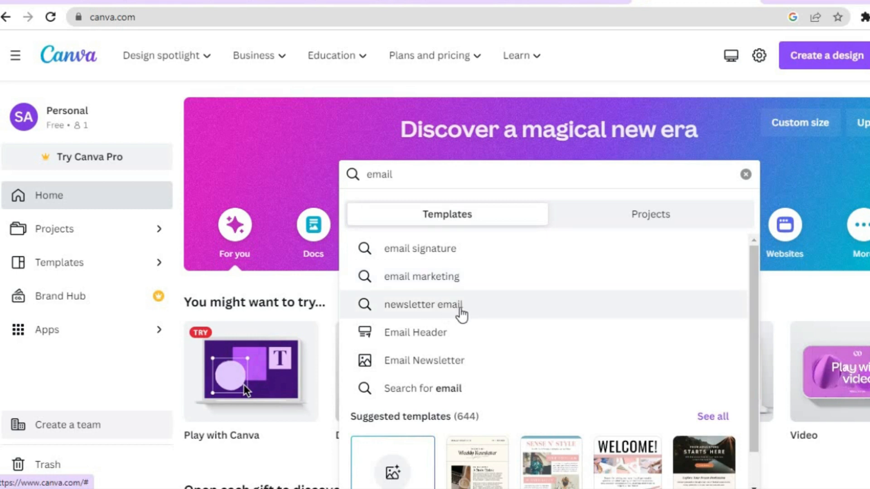
{"action": "left_click", "coordinate": [441, 365]}
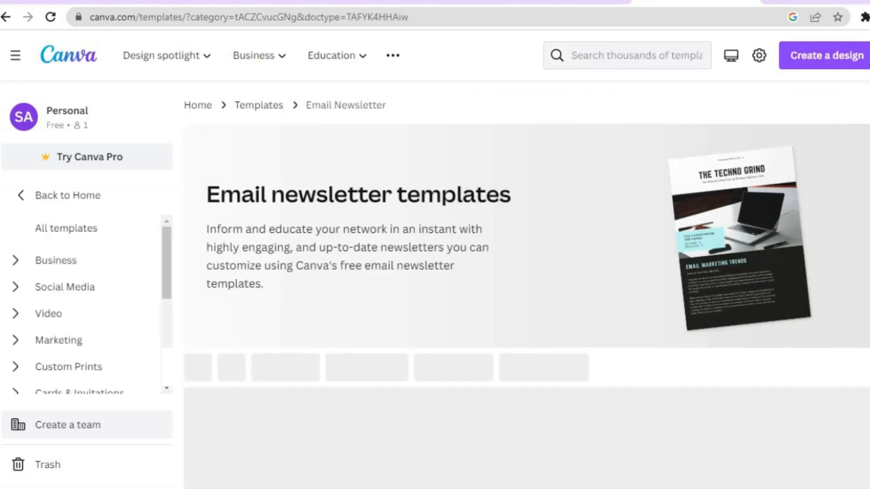
{"action": "scroll", "coordinate": [525, 290], "scroll_direction": "down", "scroll_amount": 9}
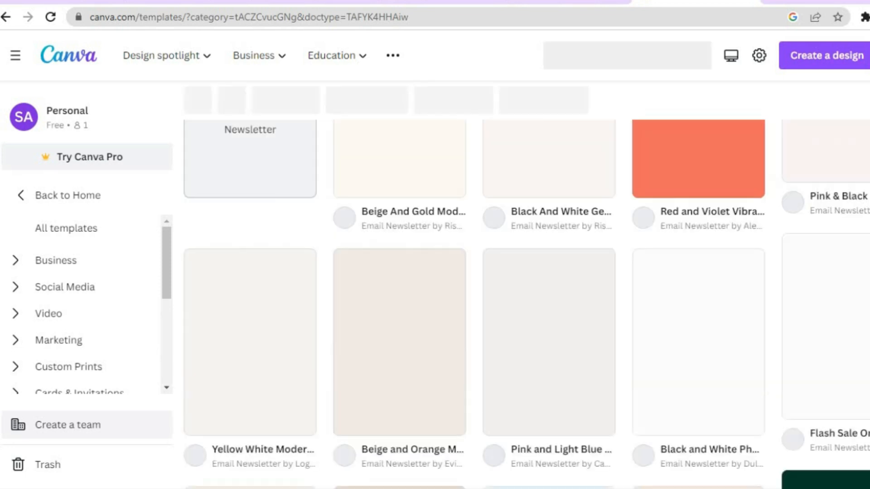
{"action": "scroll", "coordinate": [691, 201], "scroll_direction": "up", "scroll_amount": 2}
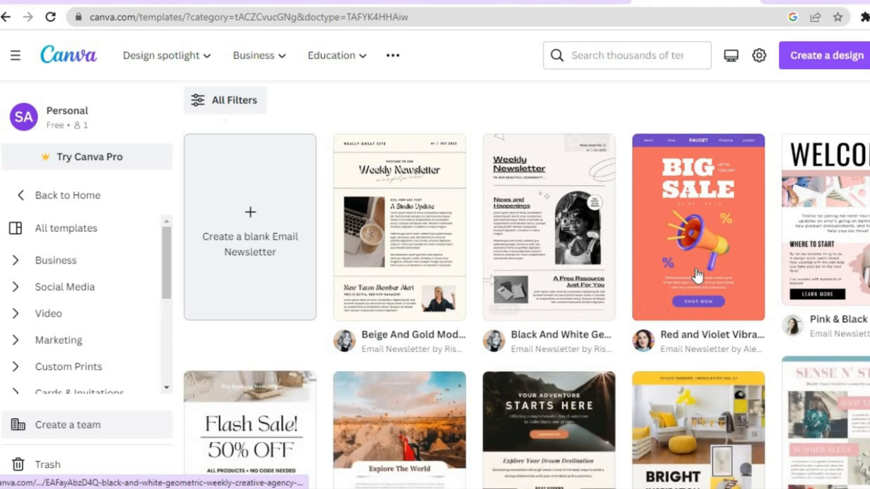
{"action": "scroll", "coordinate": [526, 285], "scroll_direction": "down", "scroll_amount": 2}
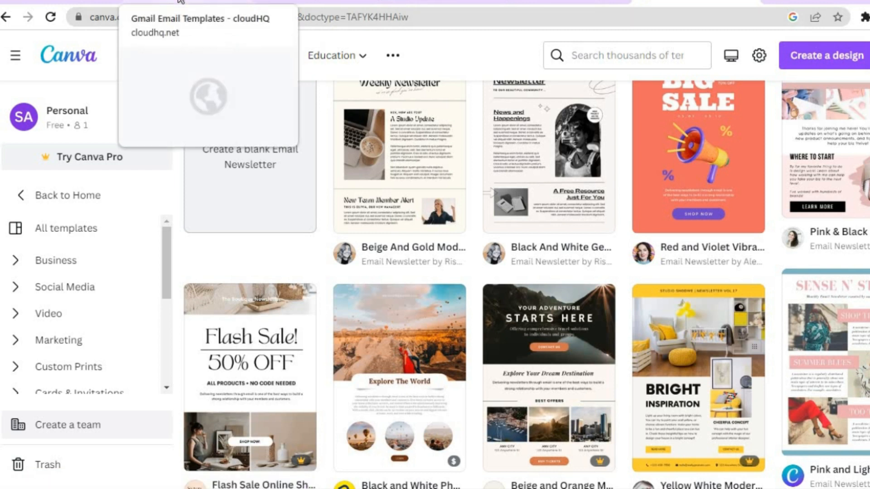
{"action": "left_click", "coordinate": [181, 1]}
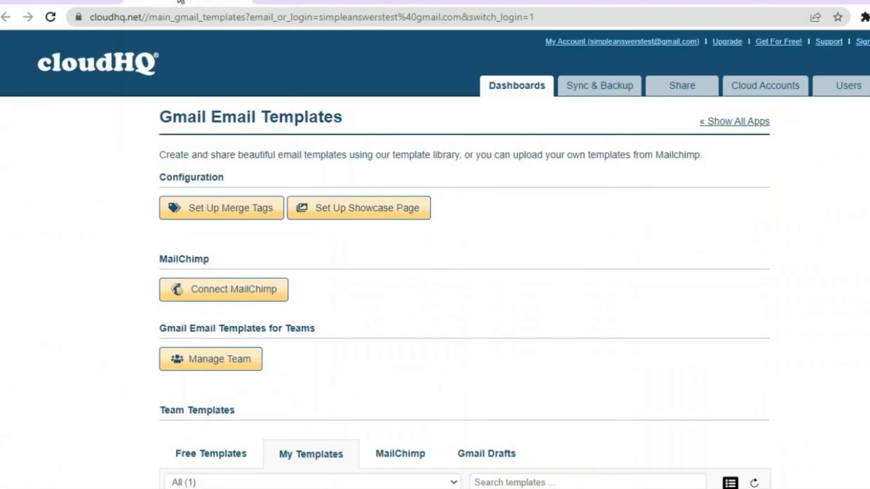
{"action": "left_click", "coordinate": [75, 3]}
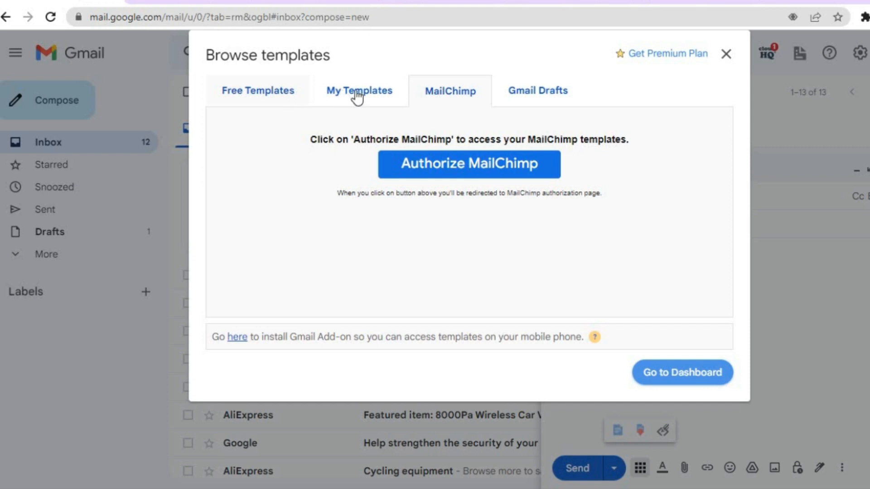
{"action": "left_click", "coordinate": [687, 2]}
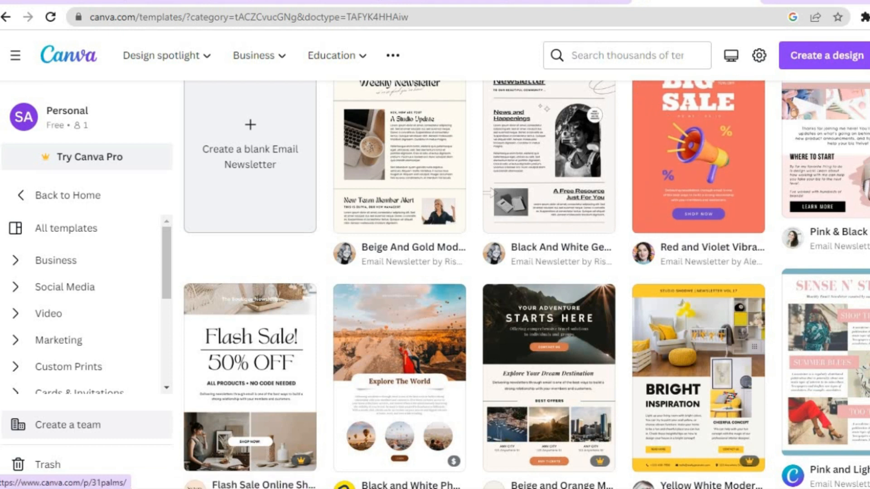
{"action": "scroll", "coordinate": [526, 284], "scroll_direction": "up", "scroll_amount": 1}
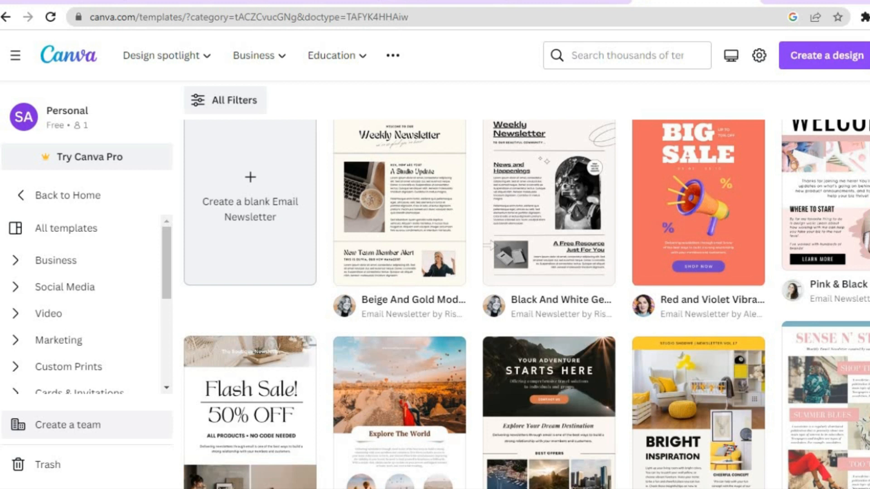